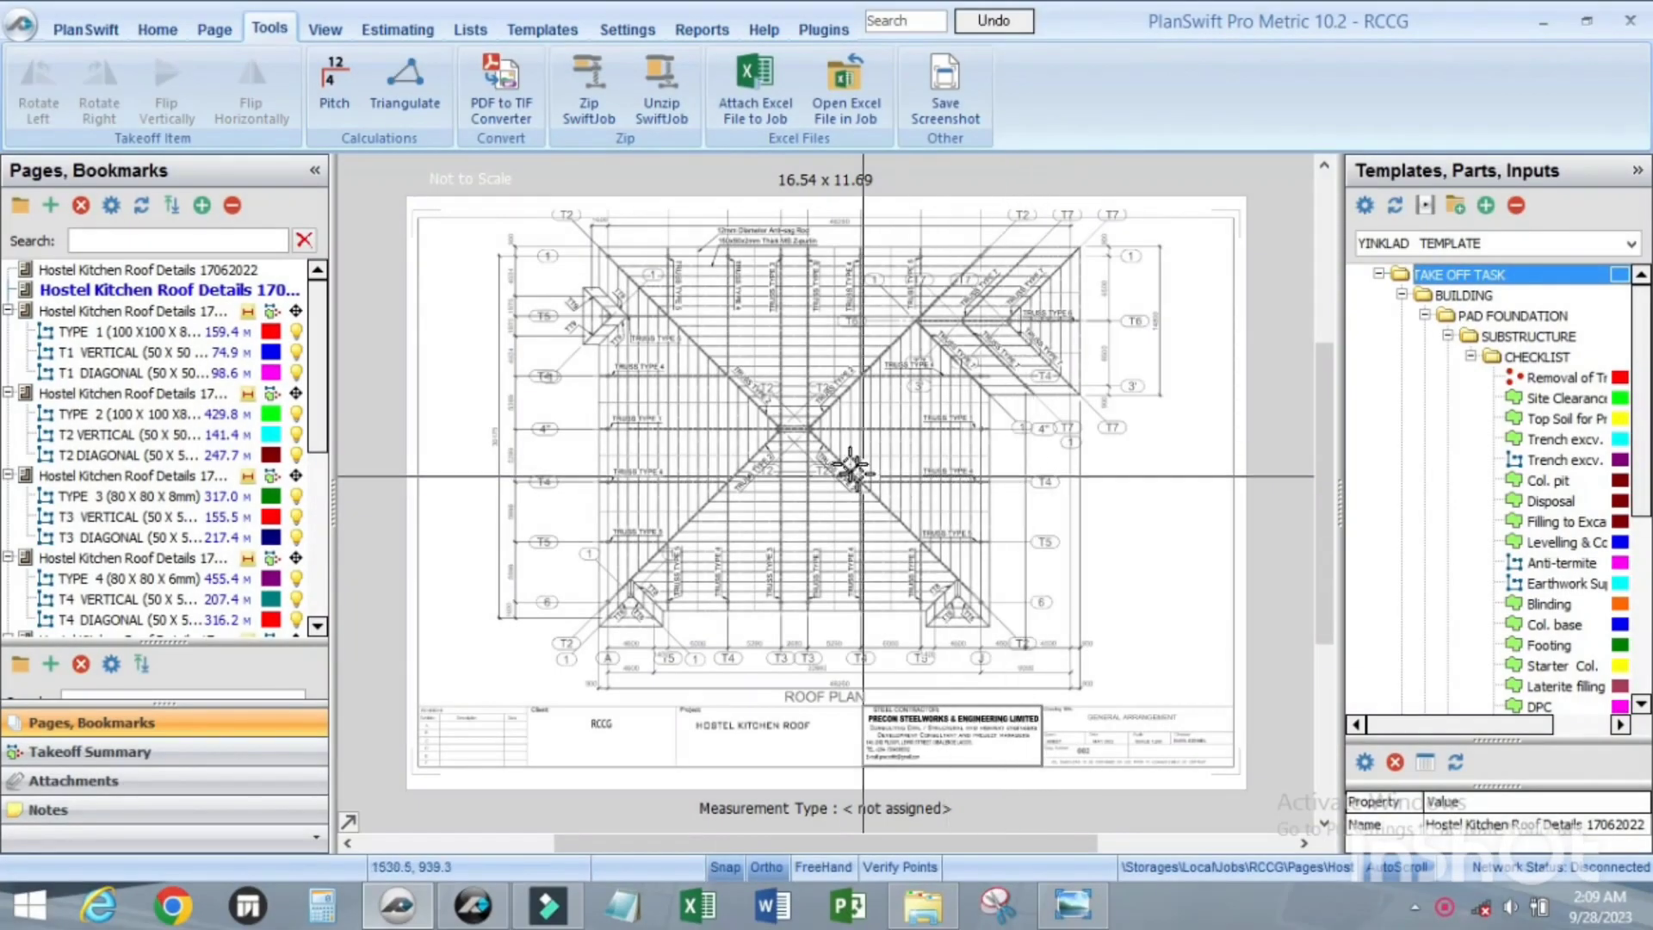
Zoom the roof plan, view a truss elevation page, then go back to the 3D roof view.
{"action": "scroll", "coordinate": [841, 468], "scroll_direction": "up", "scroll_amount": 2}
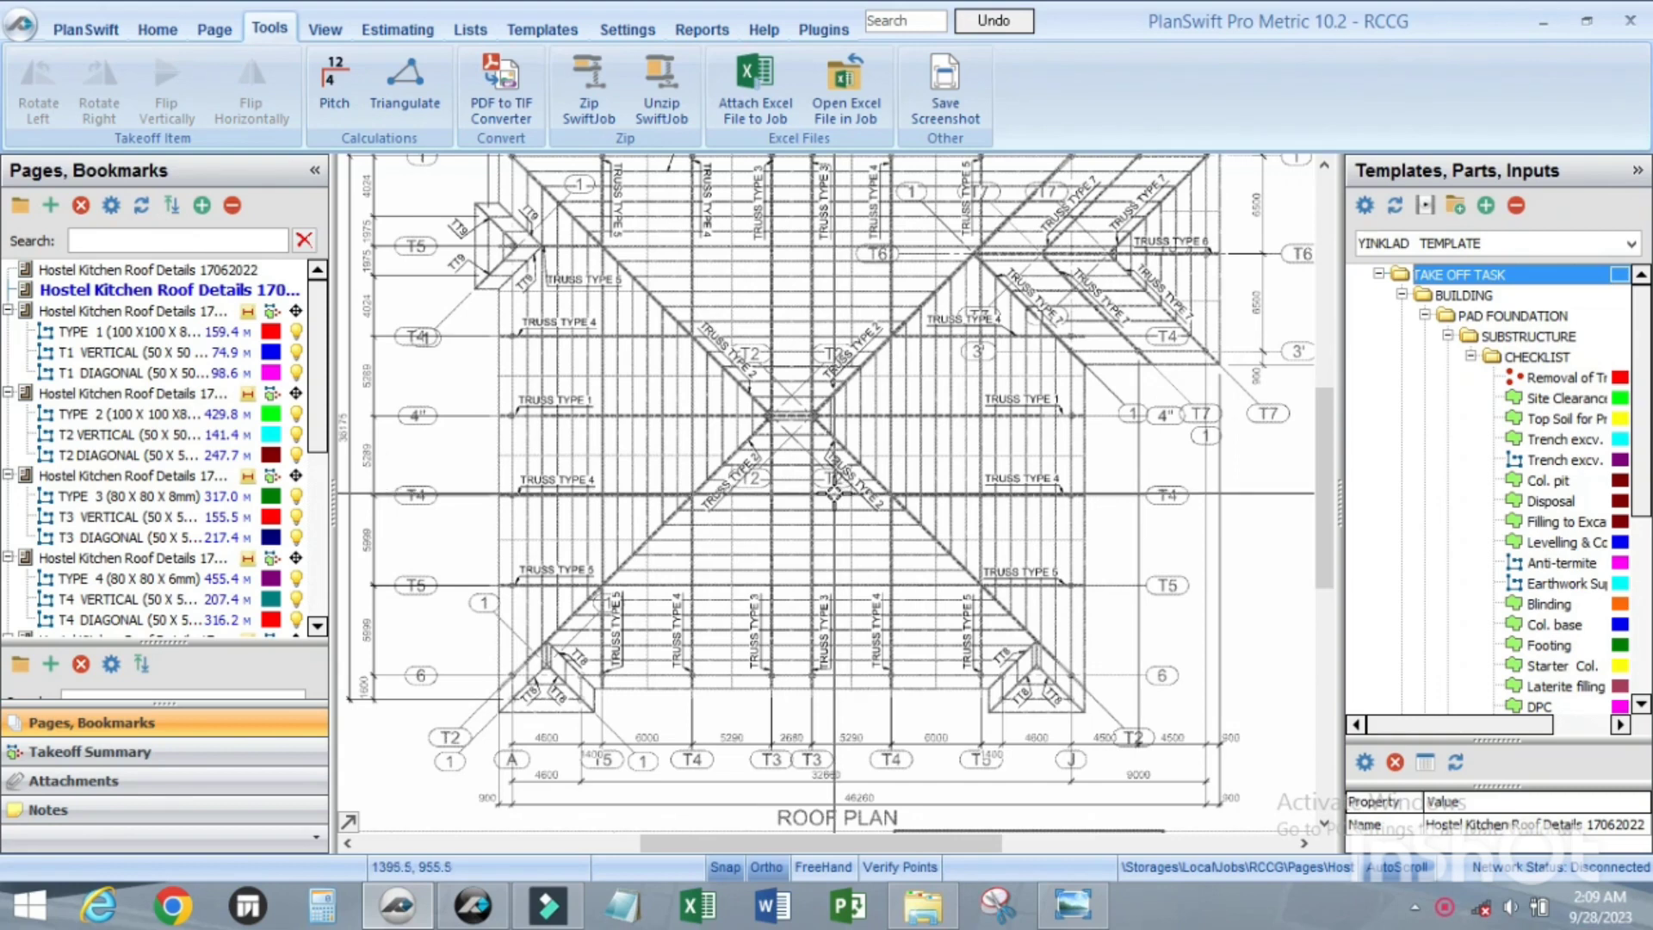
{"action": "left_click", "coordinate": [158, 31]}
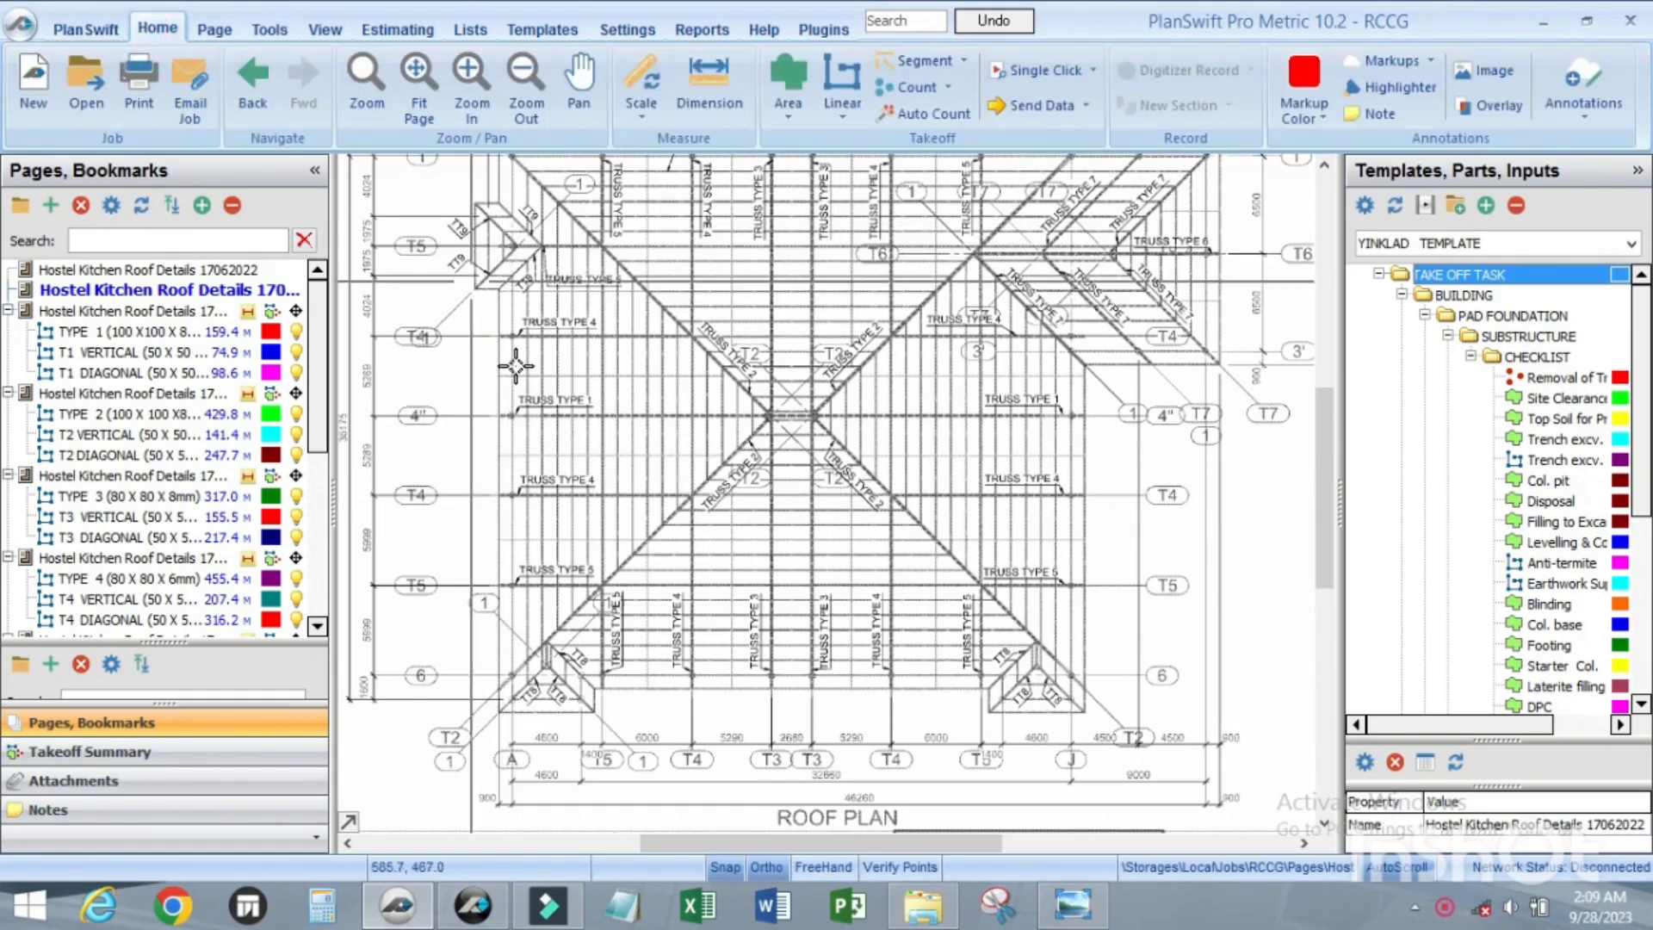
{"action": "scroll", "coordinate": [713, 504], "scroll_direction": "up", "scroll_amount": 2}
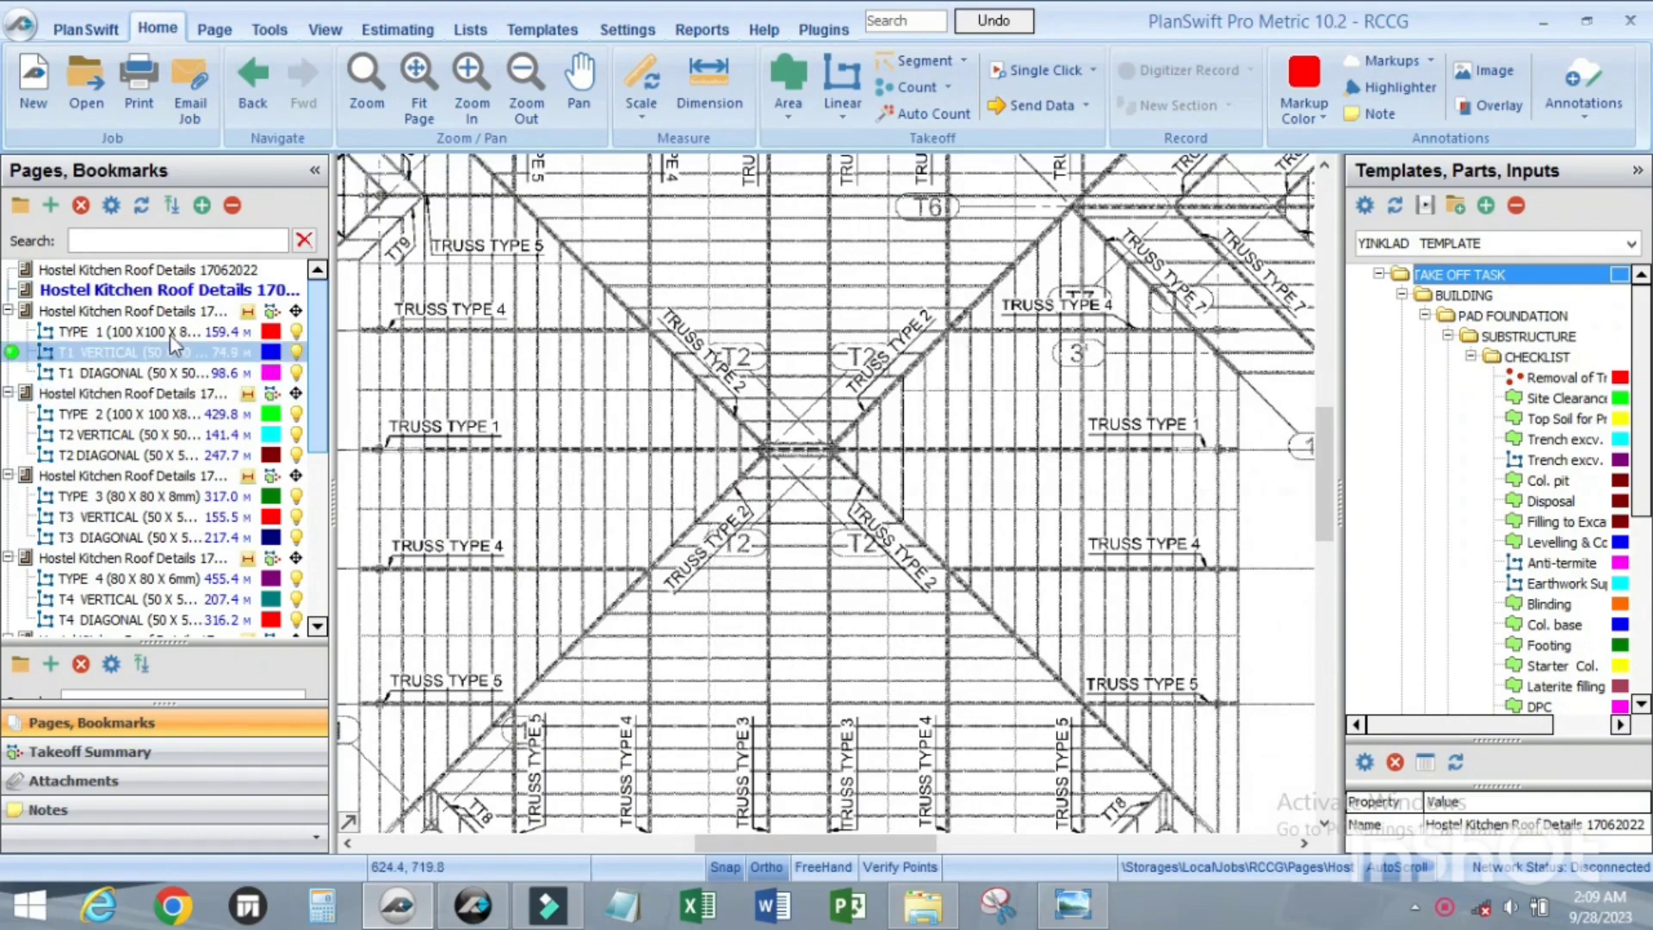
{"action": "left_click", "coordinate": [170, 312]}
{"action": "left_click", "coordinate": [138, 269]}
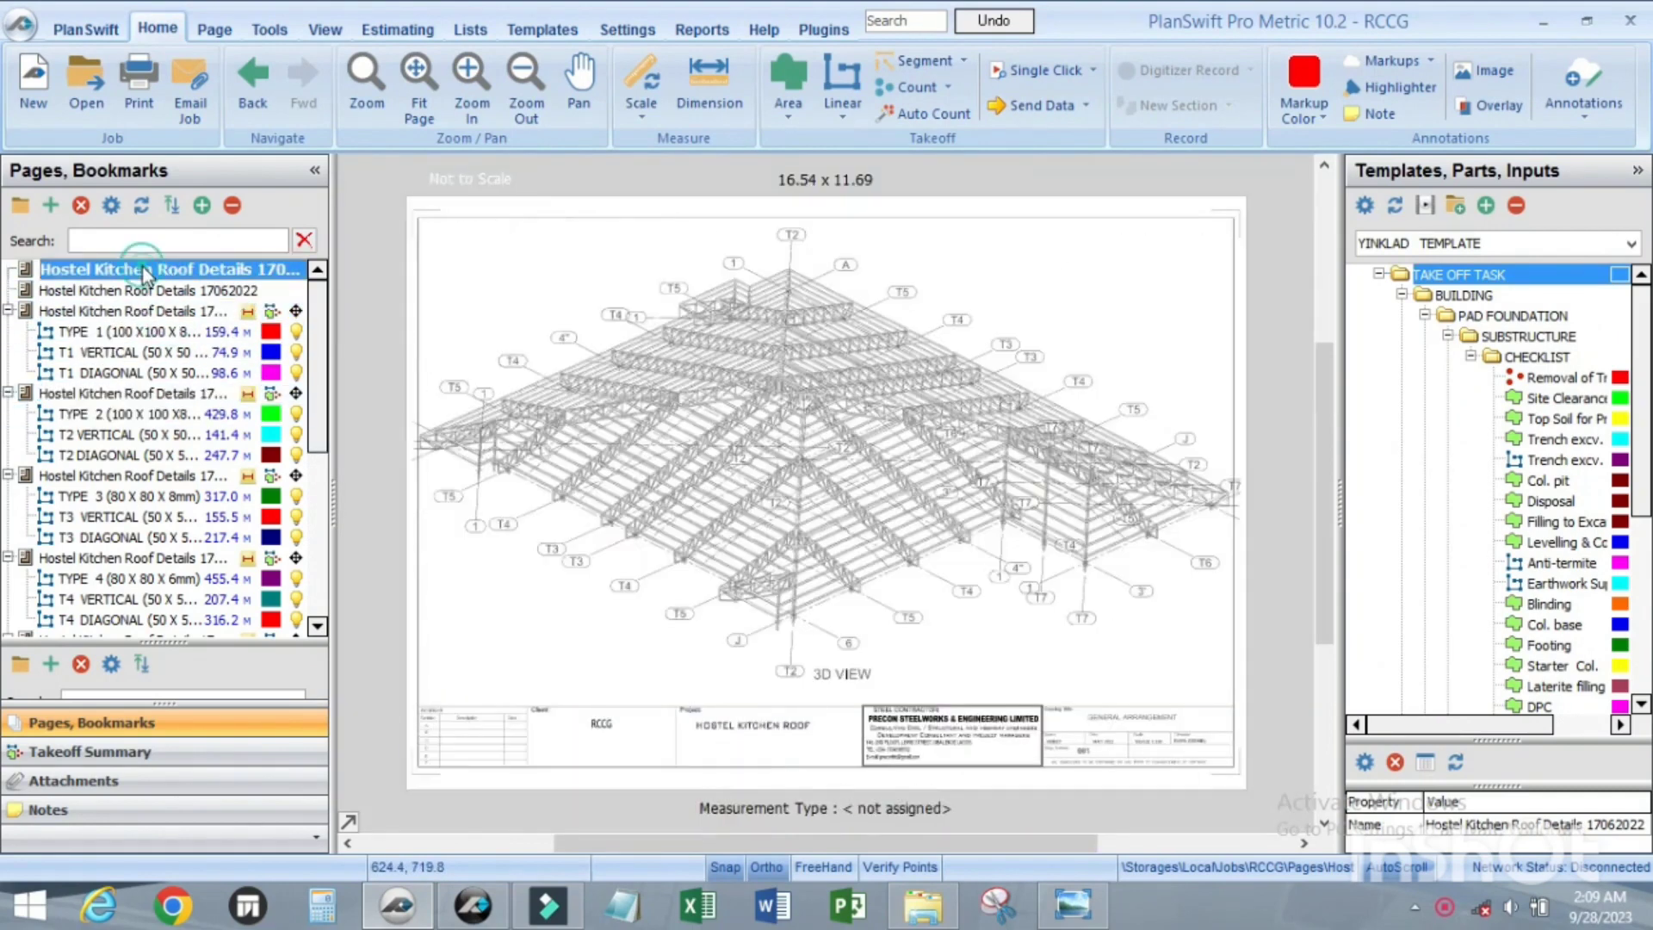
Step through the TYPE 1, T2, T3, T4, TYPE 5 and T7 truss pages, ending on the 3D roof view.
{"action": "scroll", "coordinate": [585, 456], "scroll_direction": "up", "scroll_amount": 3}
{"action": "scroll", "coordinate": [586, 456], "scroll_direction": "down", "scroll_amount": 3}
{"action": "left_click", "coordinate": [99, 331]}
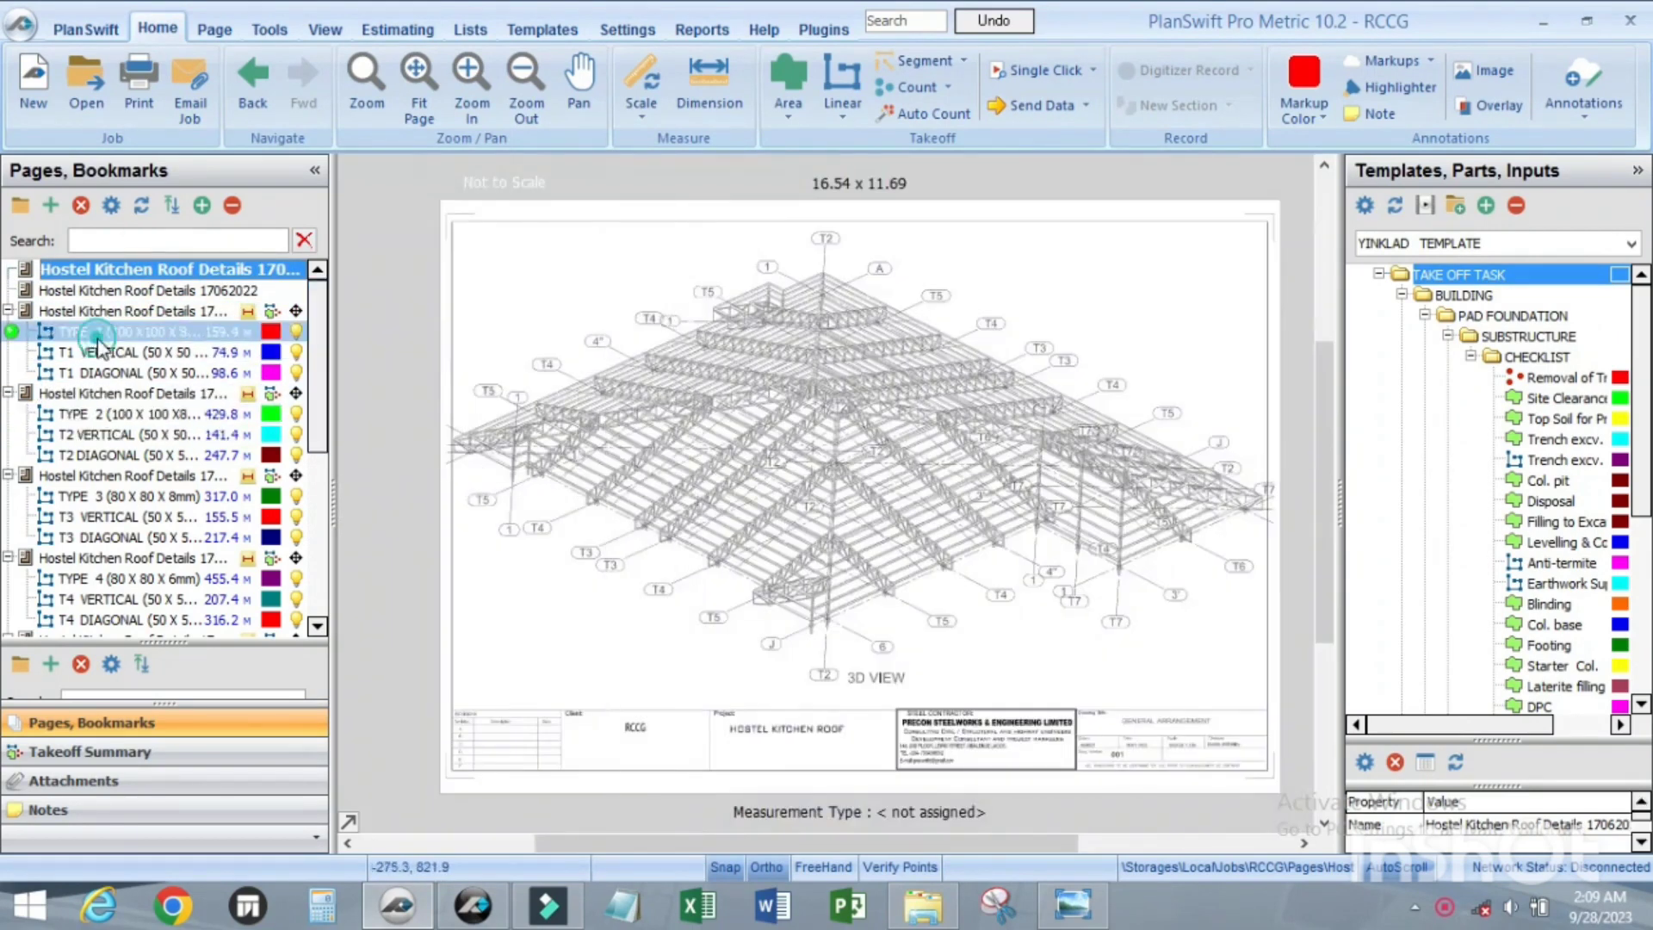
{"action": "left_click", "coordinate": [121, 434]}
{"action": "left_click", "coordinate": [126, 535]}
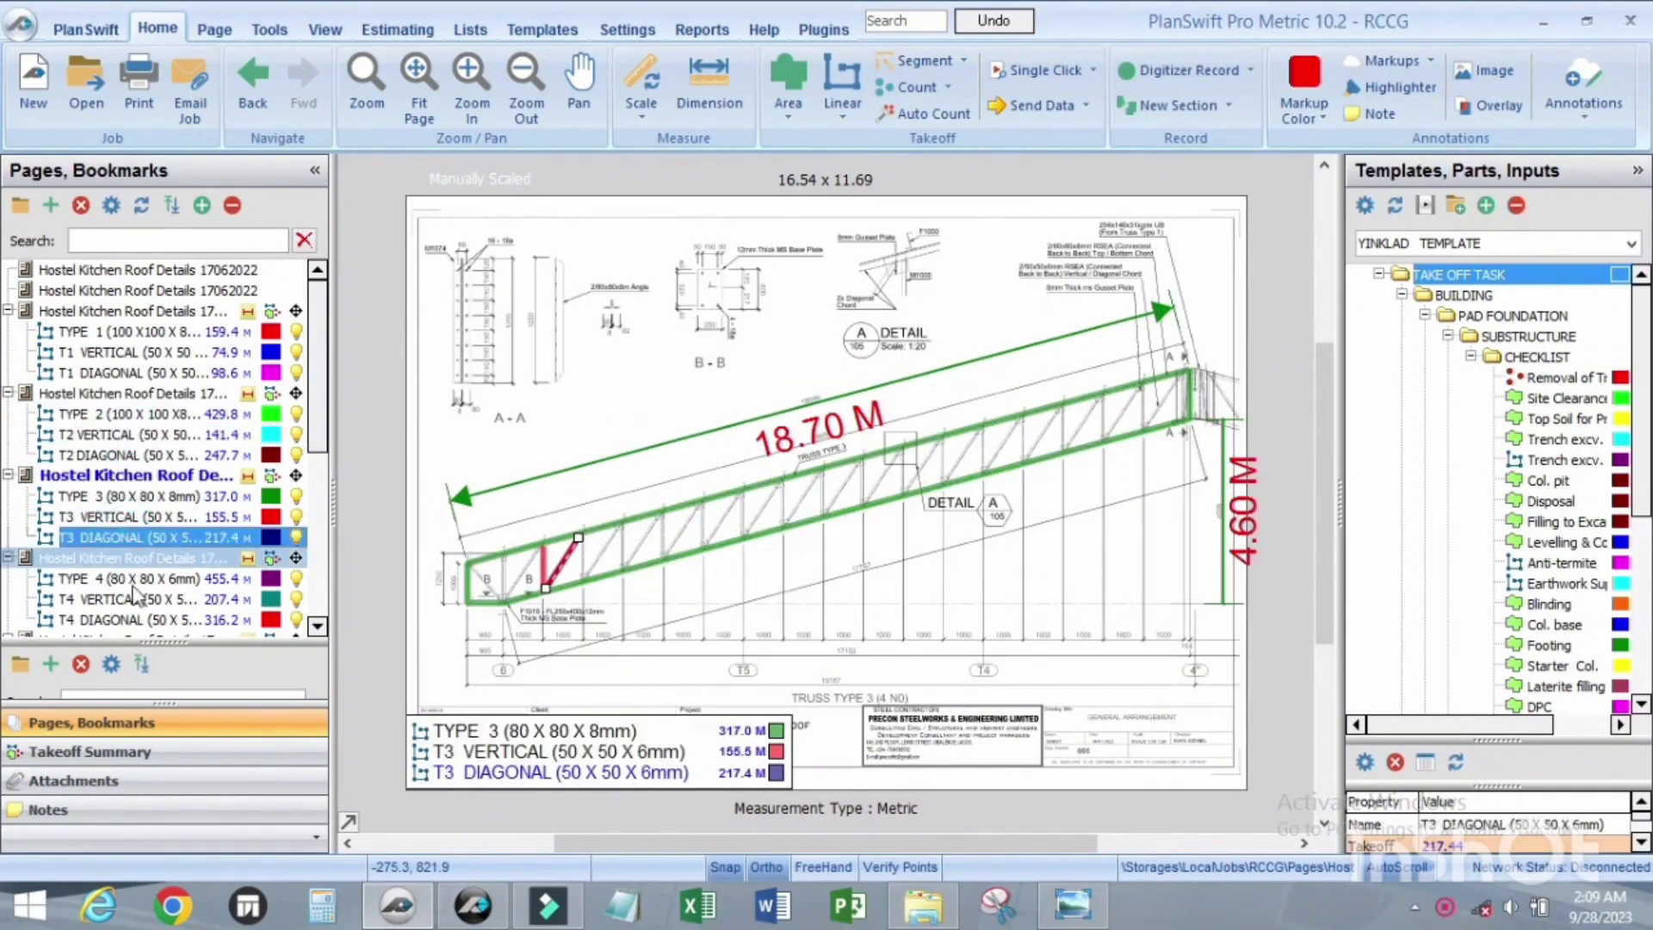
{"action": "left_click", "coordinate": [136, 599]}
{"action": "scroll", "coordinate": [135, 599], "scroll_direction": "down", "scroll_amount": 3}
{"action": "left_click", "coordinate": [138, 578]}
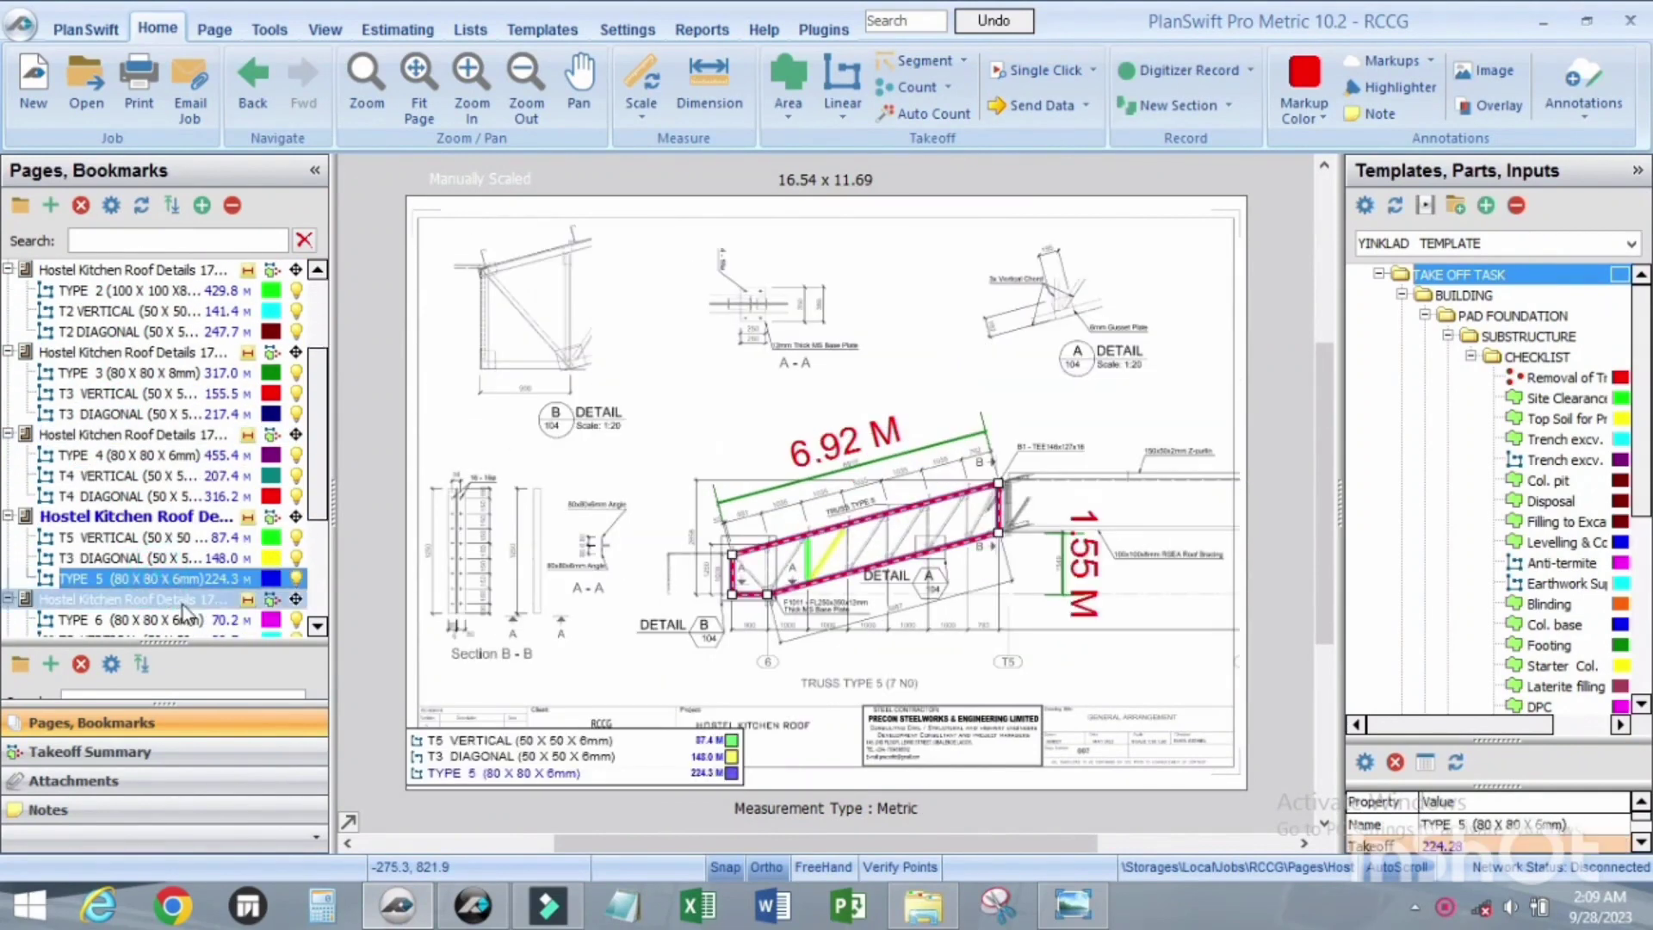
{"action": "scroll", "coordinate": [142, 573], "scroll_direction": "down", "scroll_amount": 3}
{"action": "left_click", "coordinate": [141, 598]}
{"action": "scroll", "coordinate": [138, 357], "scroll_direction": "up", "scroll_amount": 4}
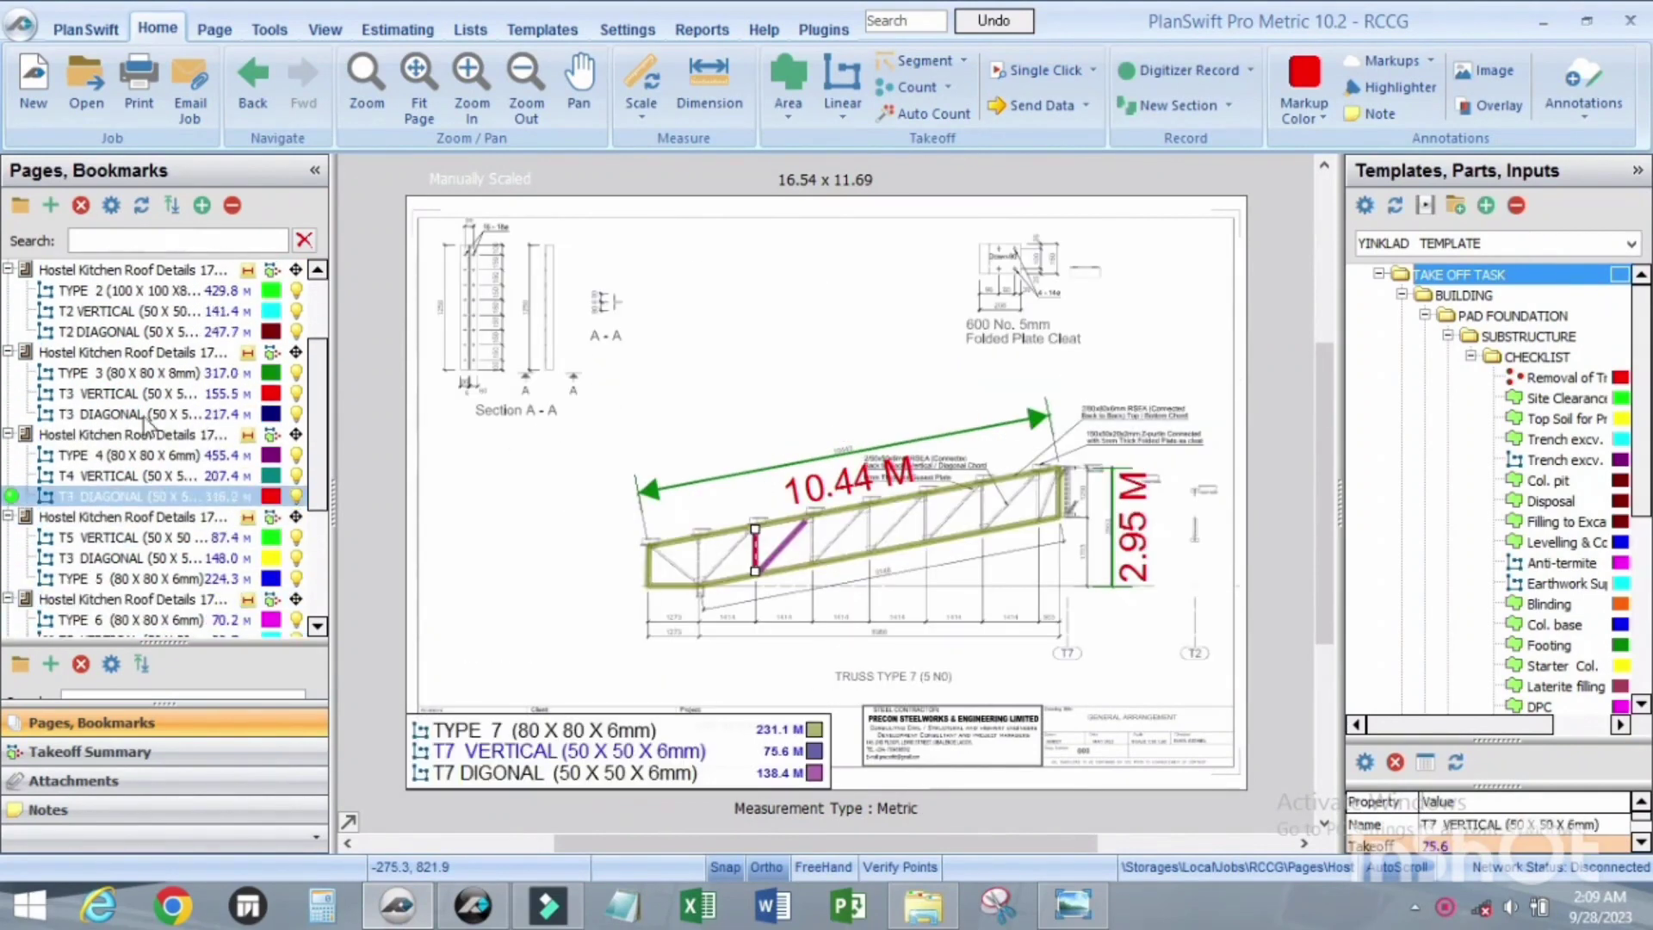
{"action": "left_click", "coordinate": [129, 269]}
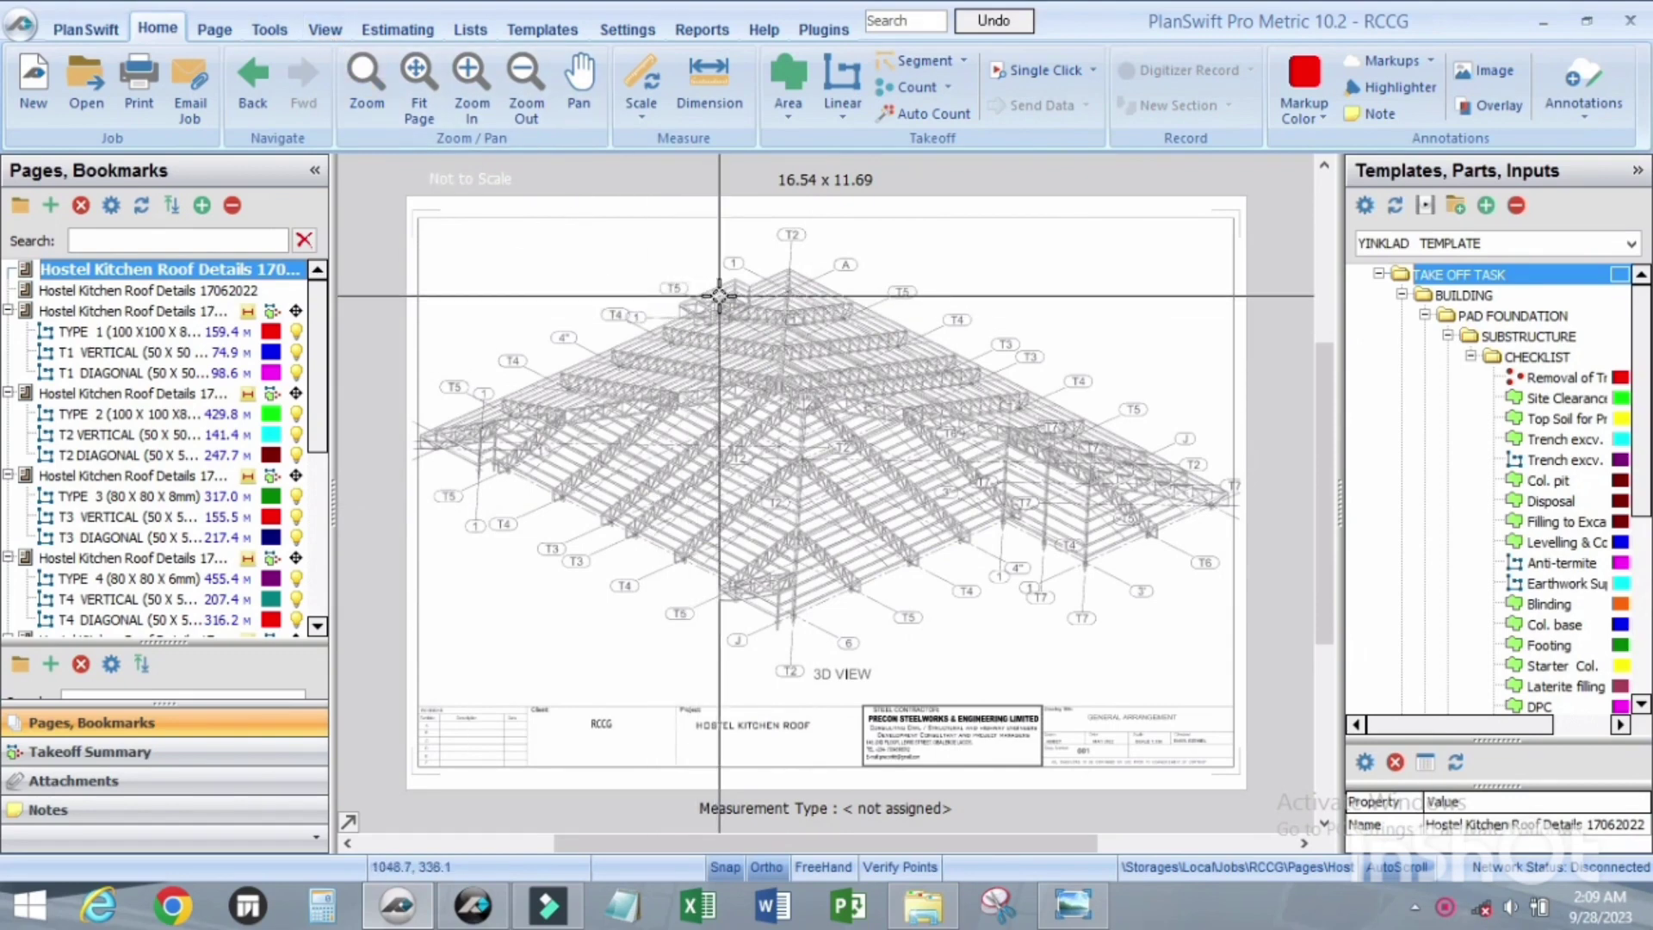
Save the job with Zip SwiftJob under the file name ROOF TRUSSES.
{"action": "left_click", "coordinate": [269, 29]}
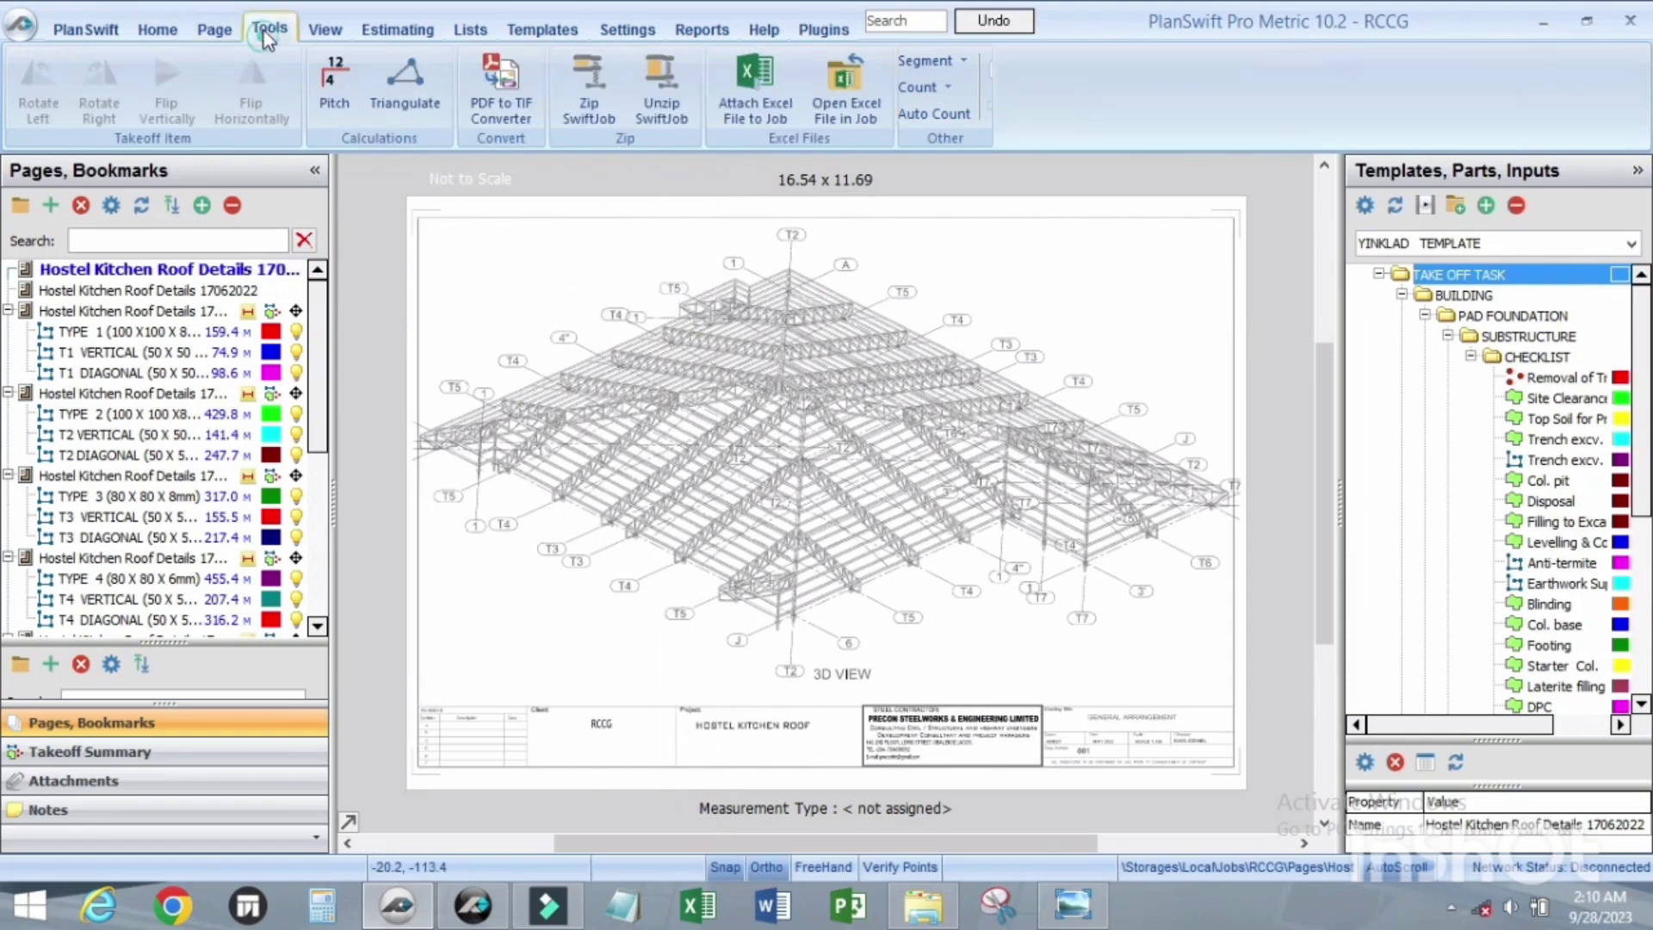
{"action": "left_click", "coordinate": [593, 102]}
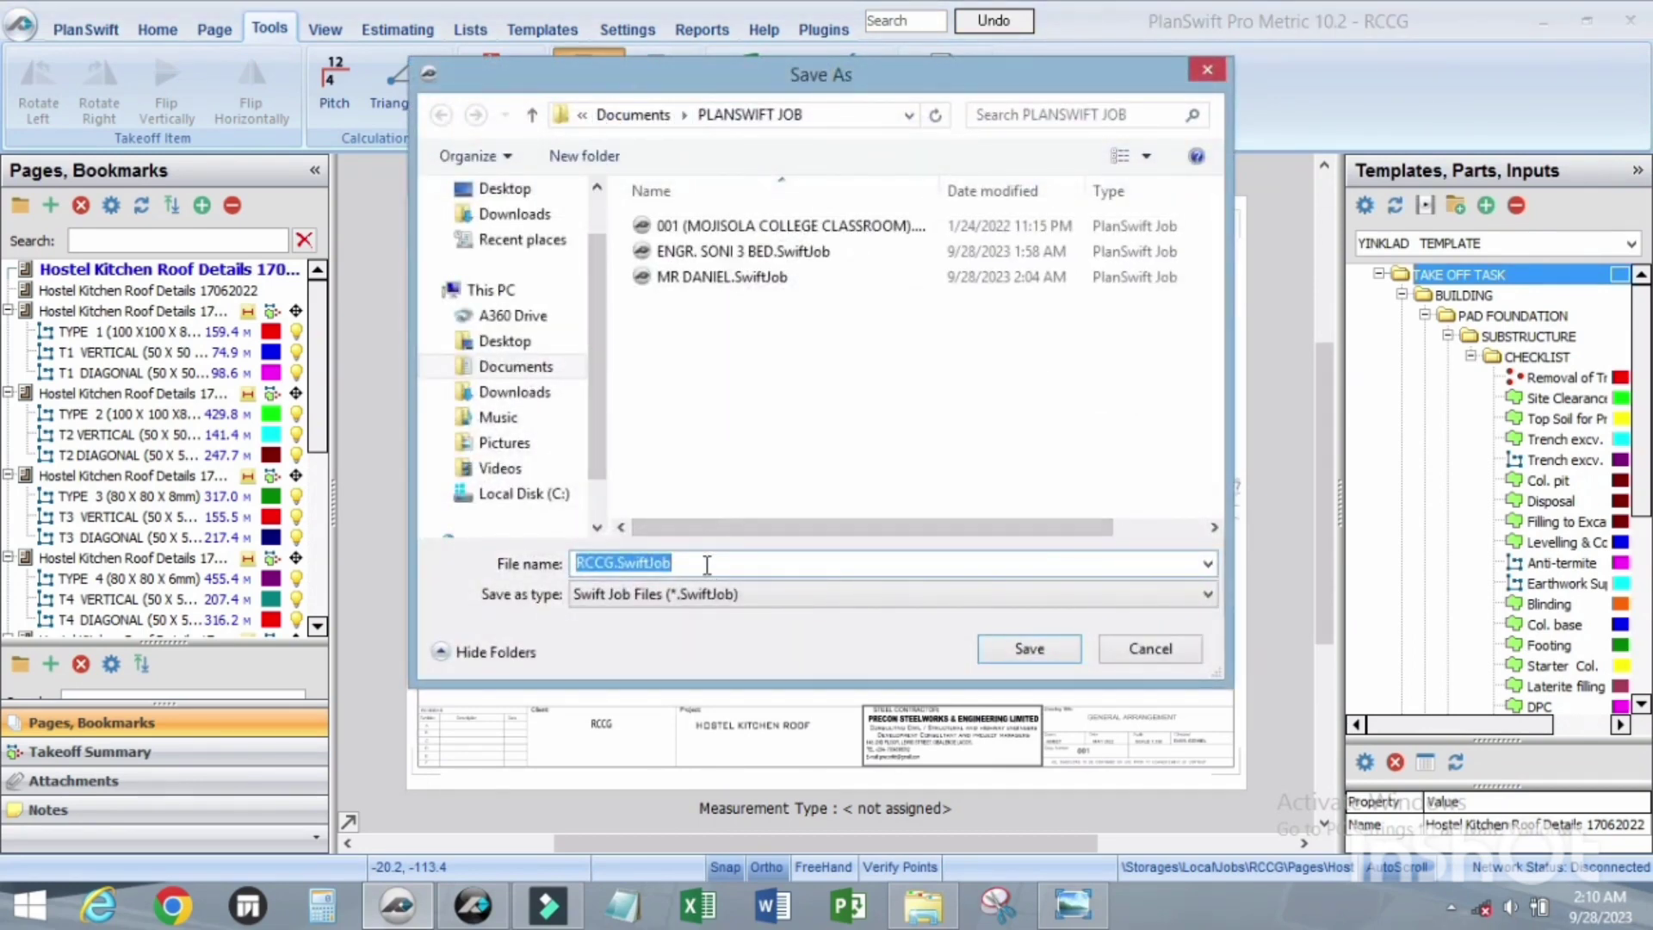
{"action": "type", "text": "ROOF TRUSSES"}
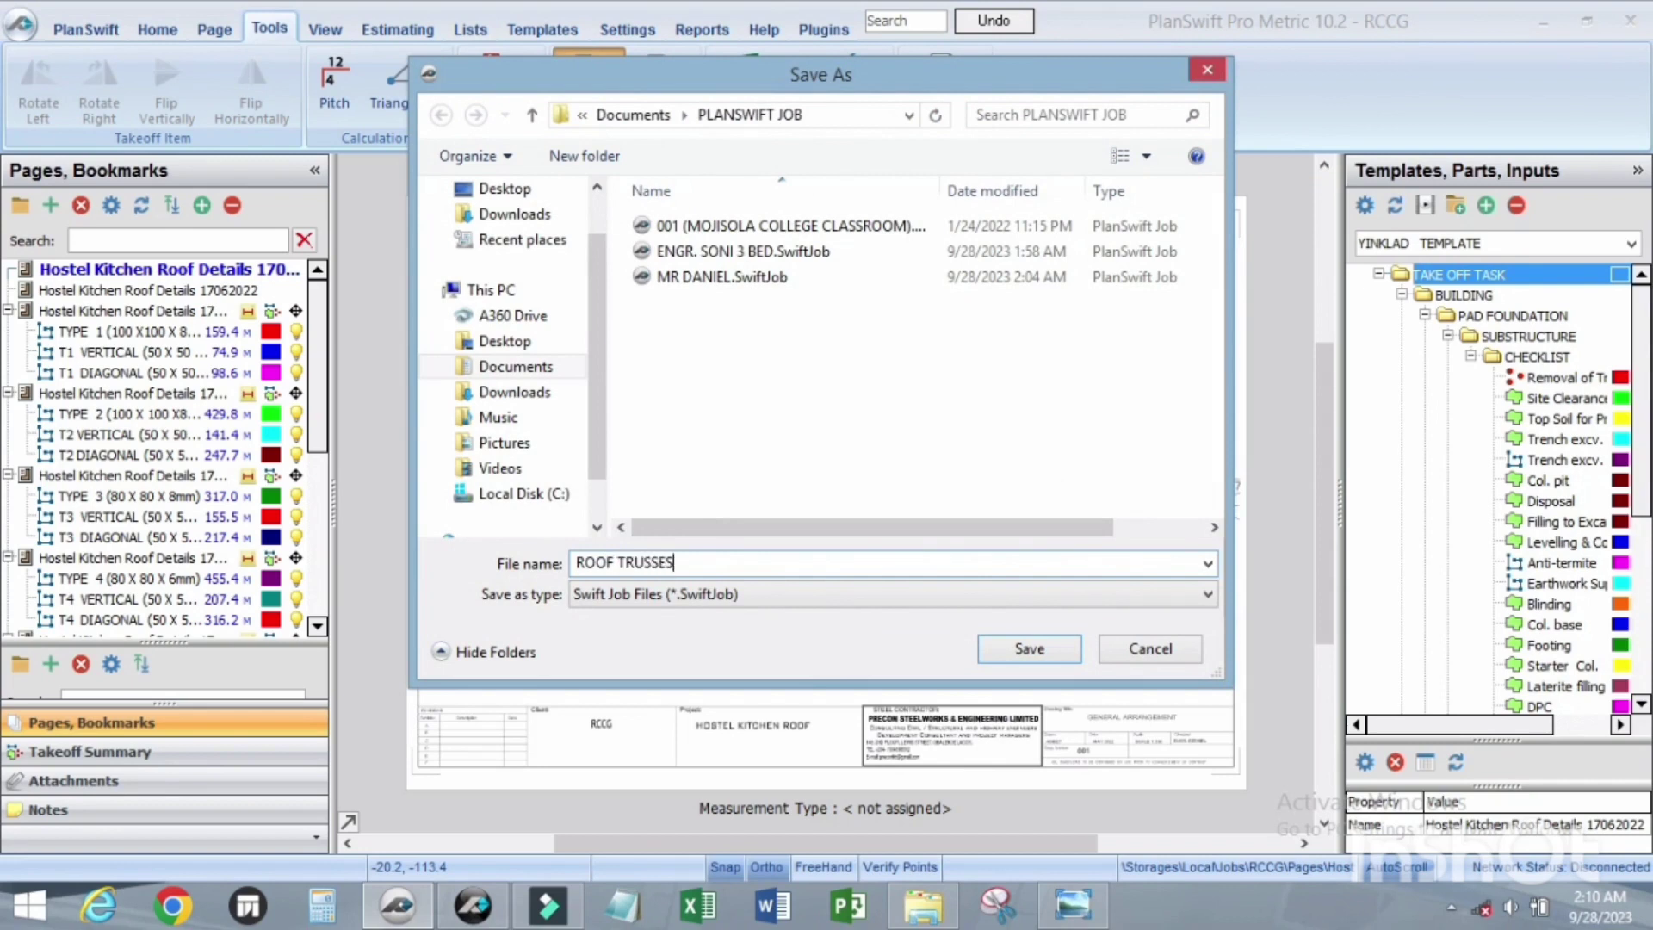
{"action": "left_click", "coordinate": [1043, 656]}
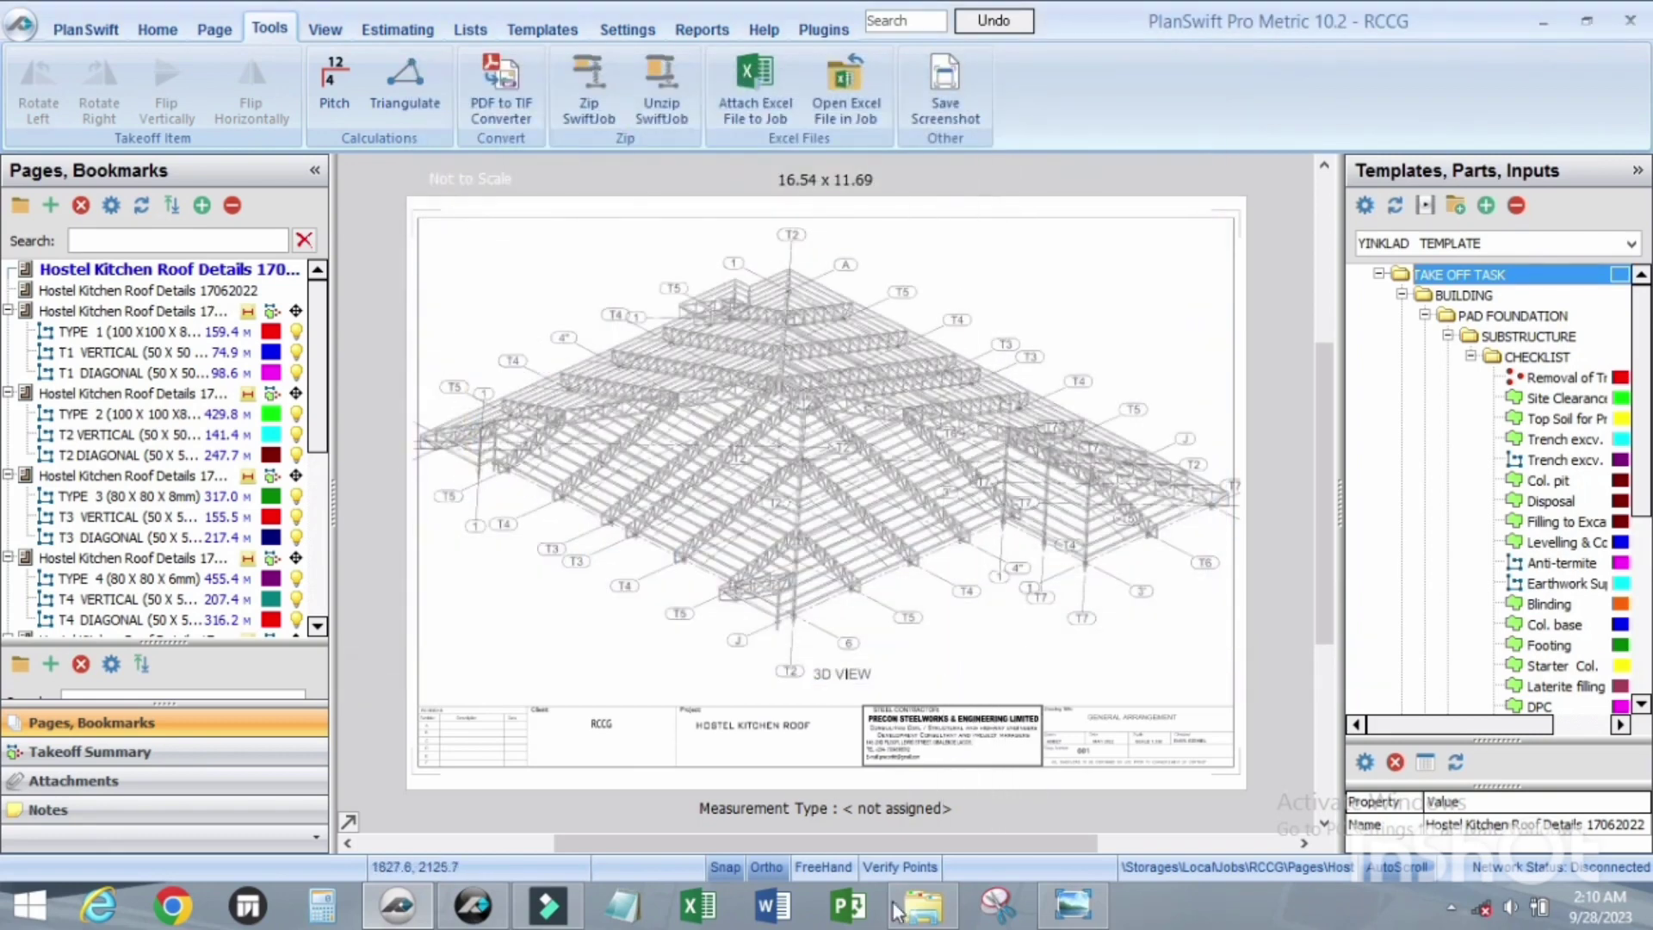
{"action": "left_click", "coordinate": [924, 914]}
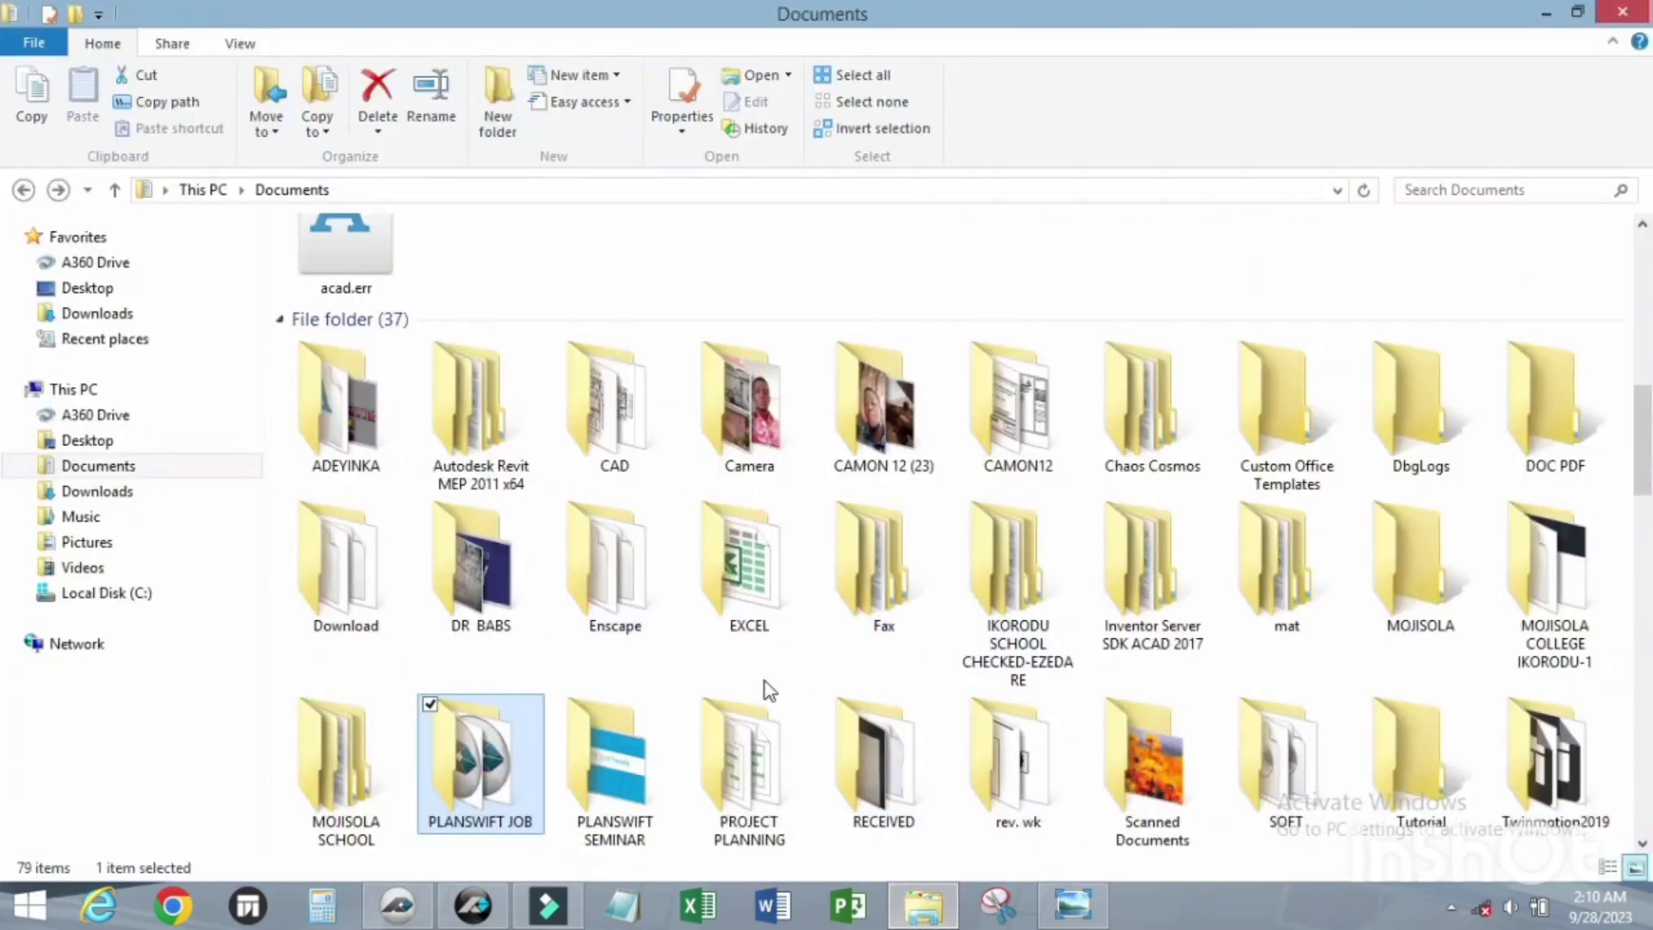
{"action": "double_click", "coordinate": [502, 775]}
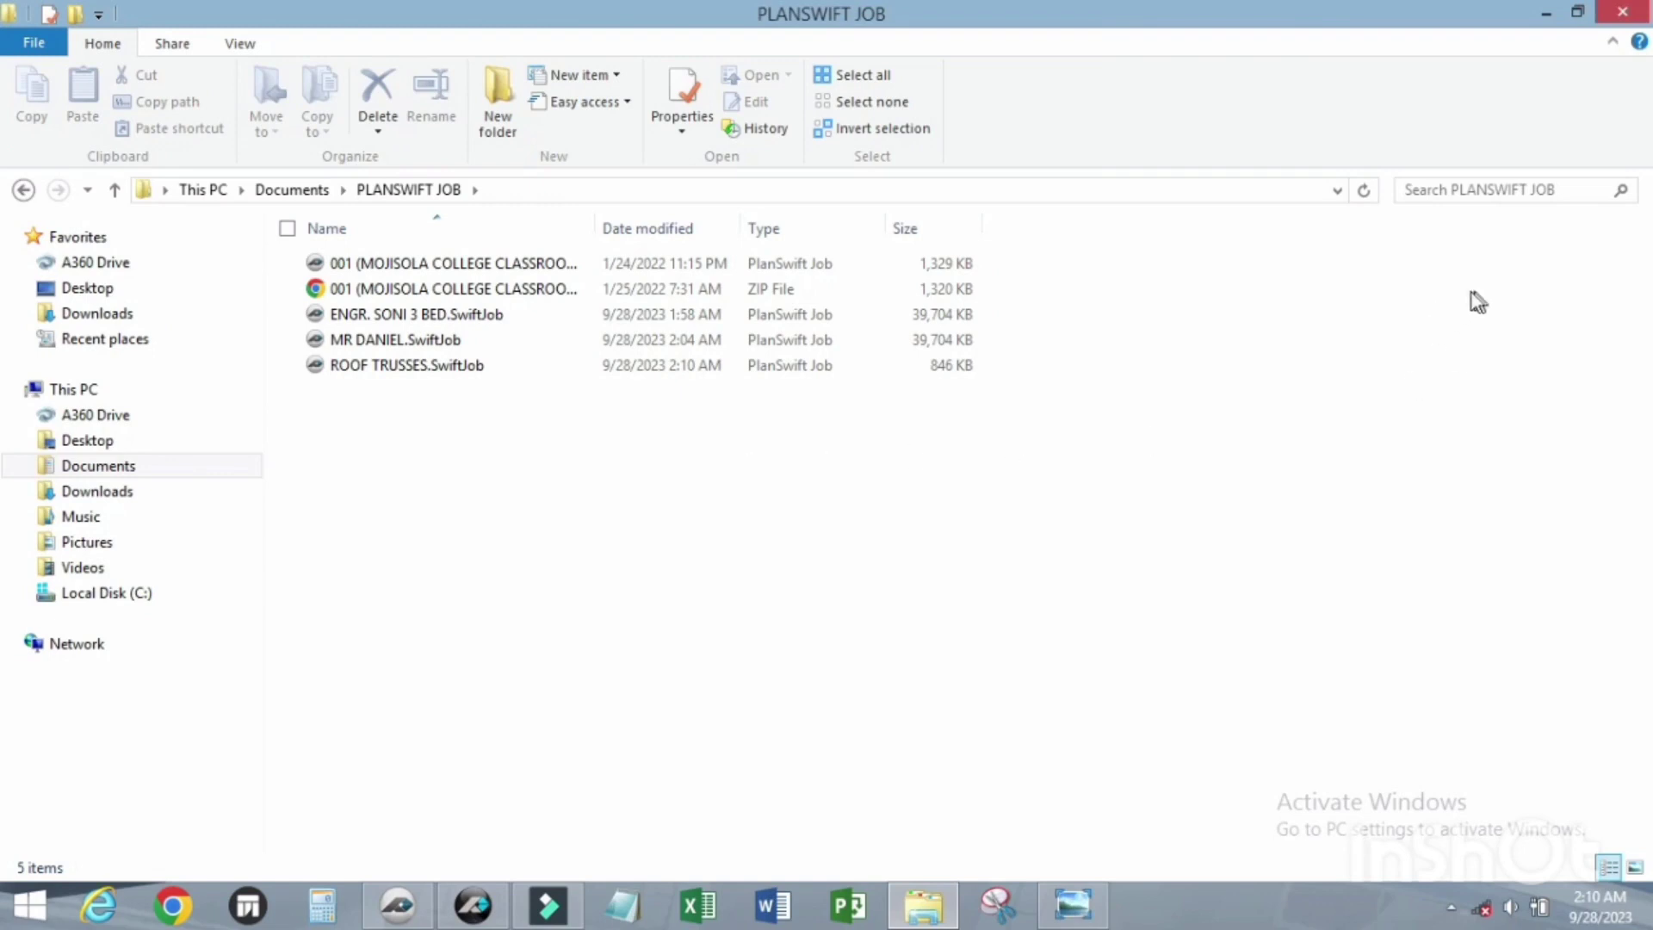
{"action": "left_click", "coordinate": [1546, 13]}
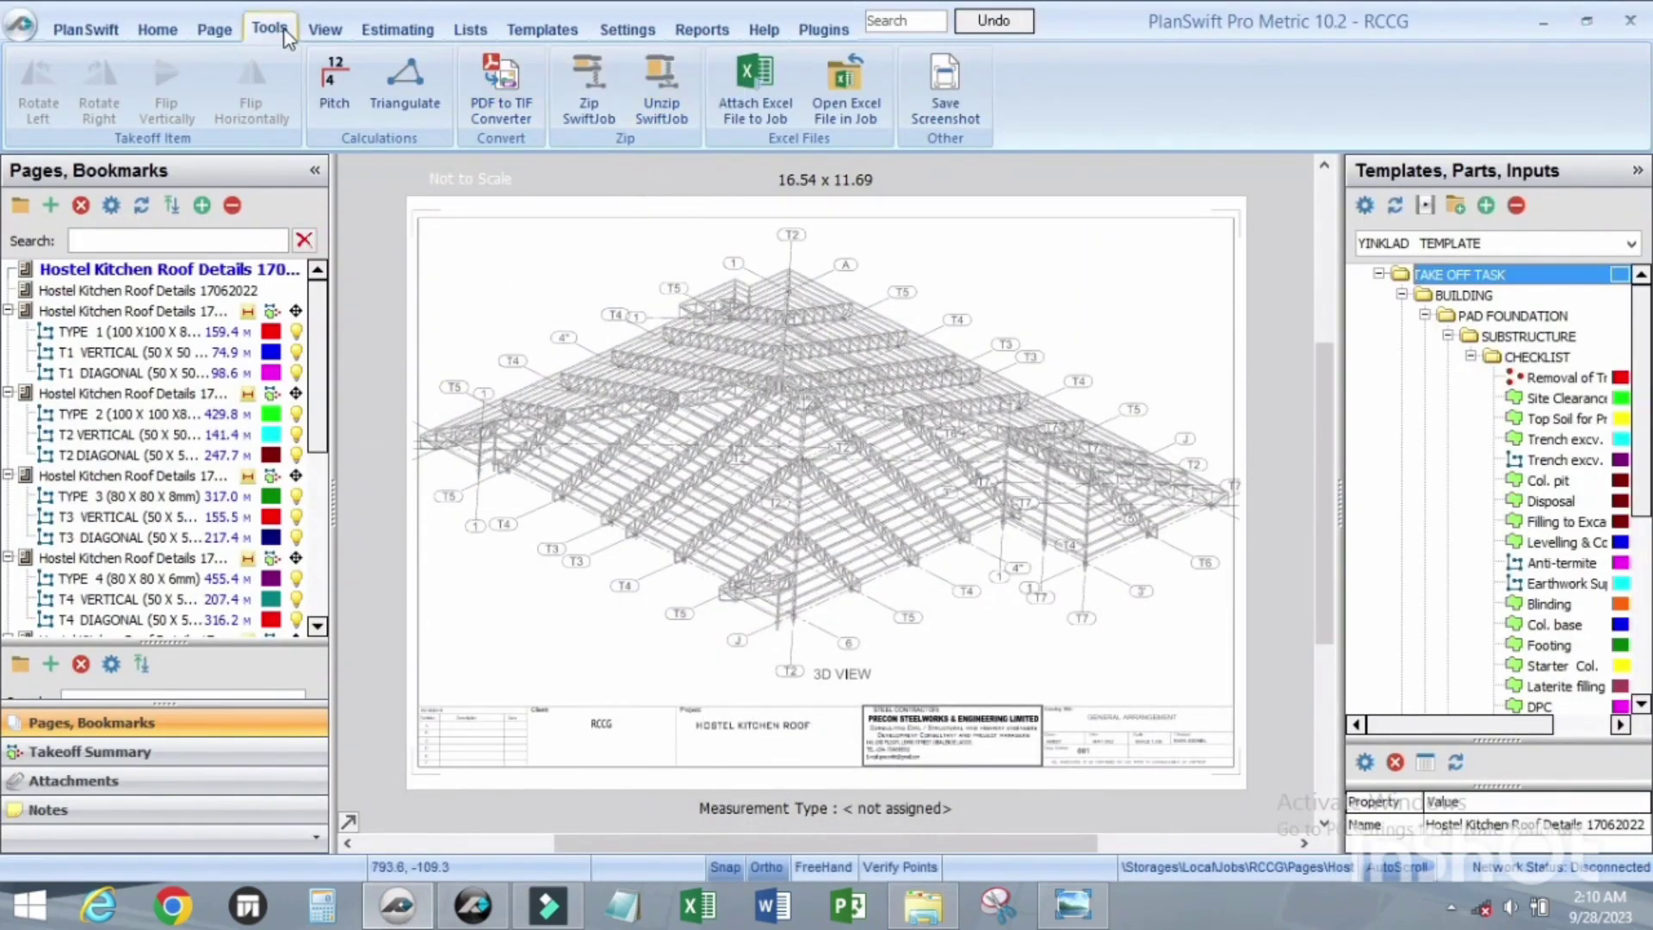
Load ROOF TRUSSES.SwiftJob into the Import Swift Job dialog, then close it without importing.
{"action": "left_click", "coordinate": [678, 121]}
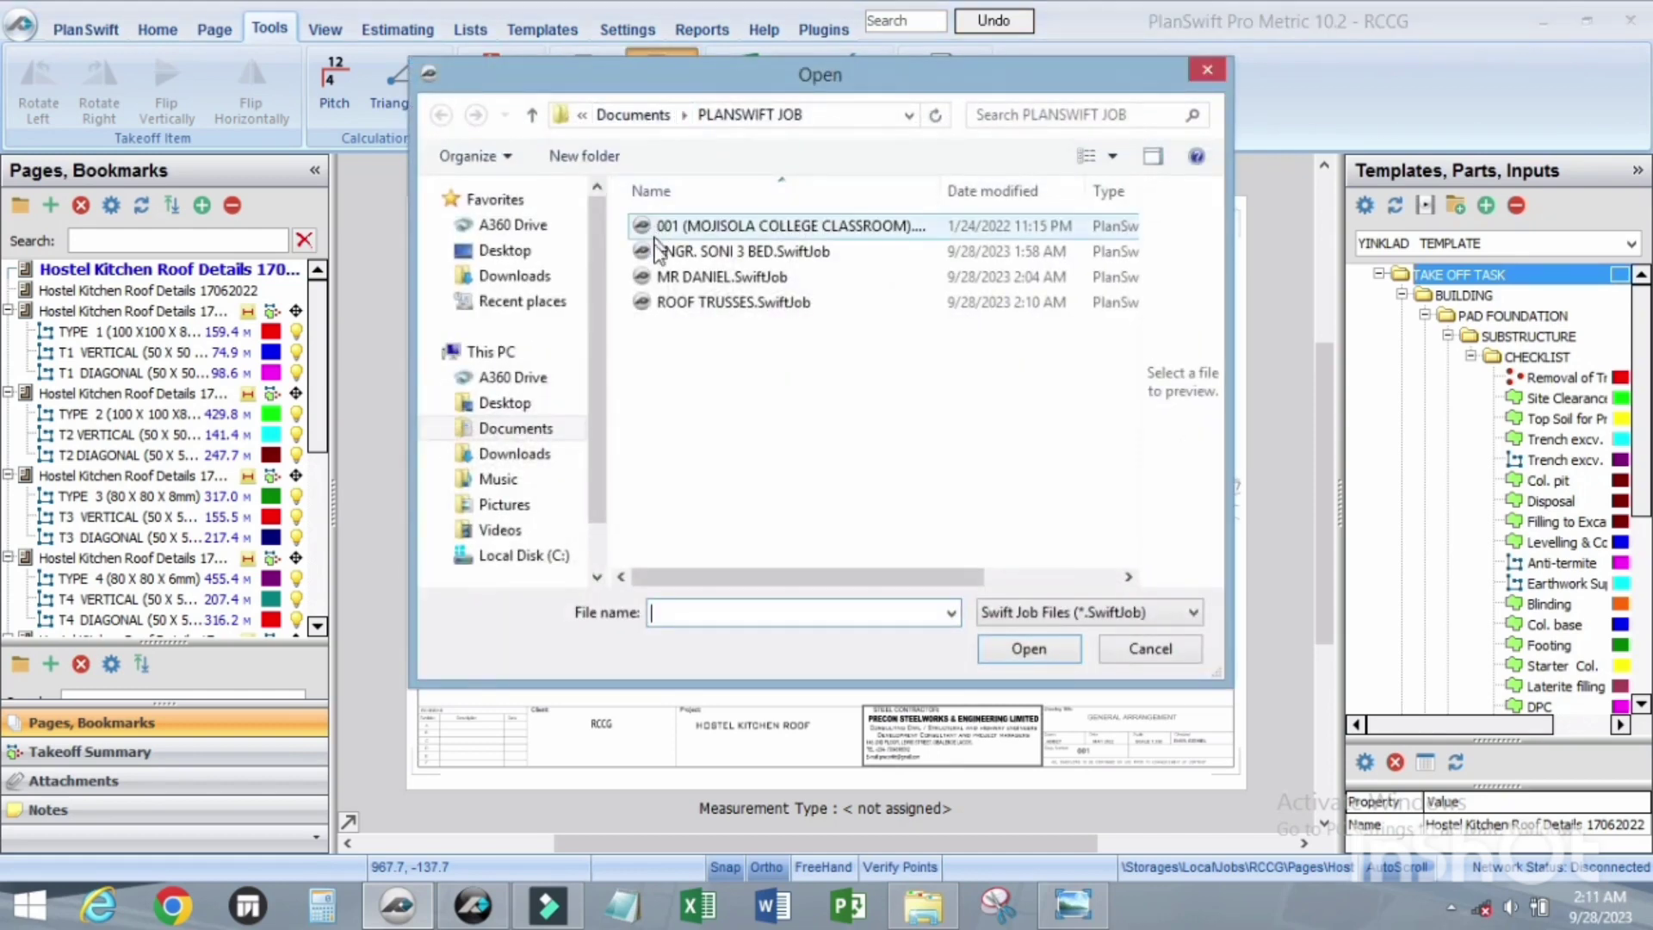
{"action": "left_click", "coordinate": [747, 310]}
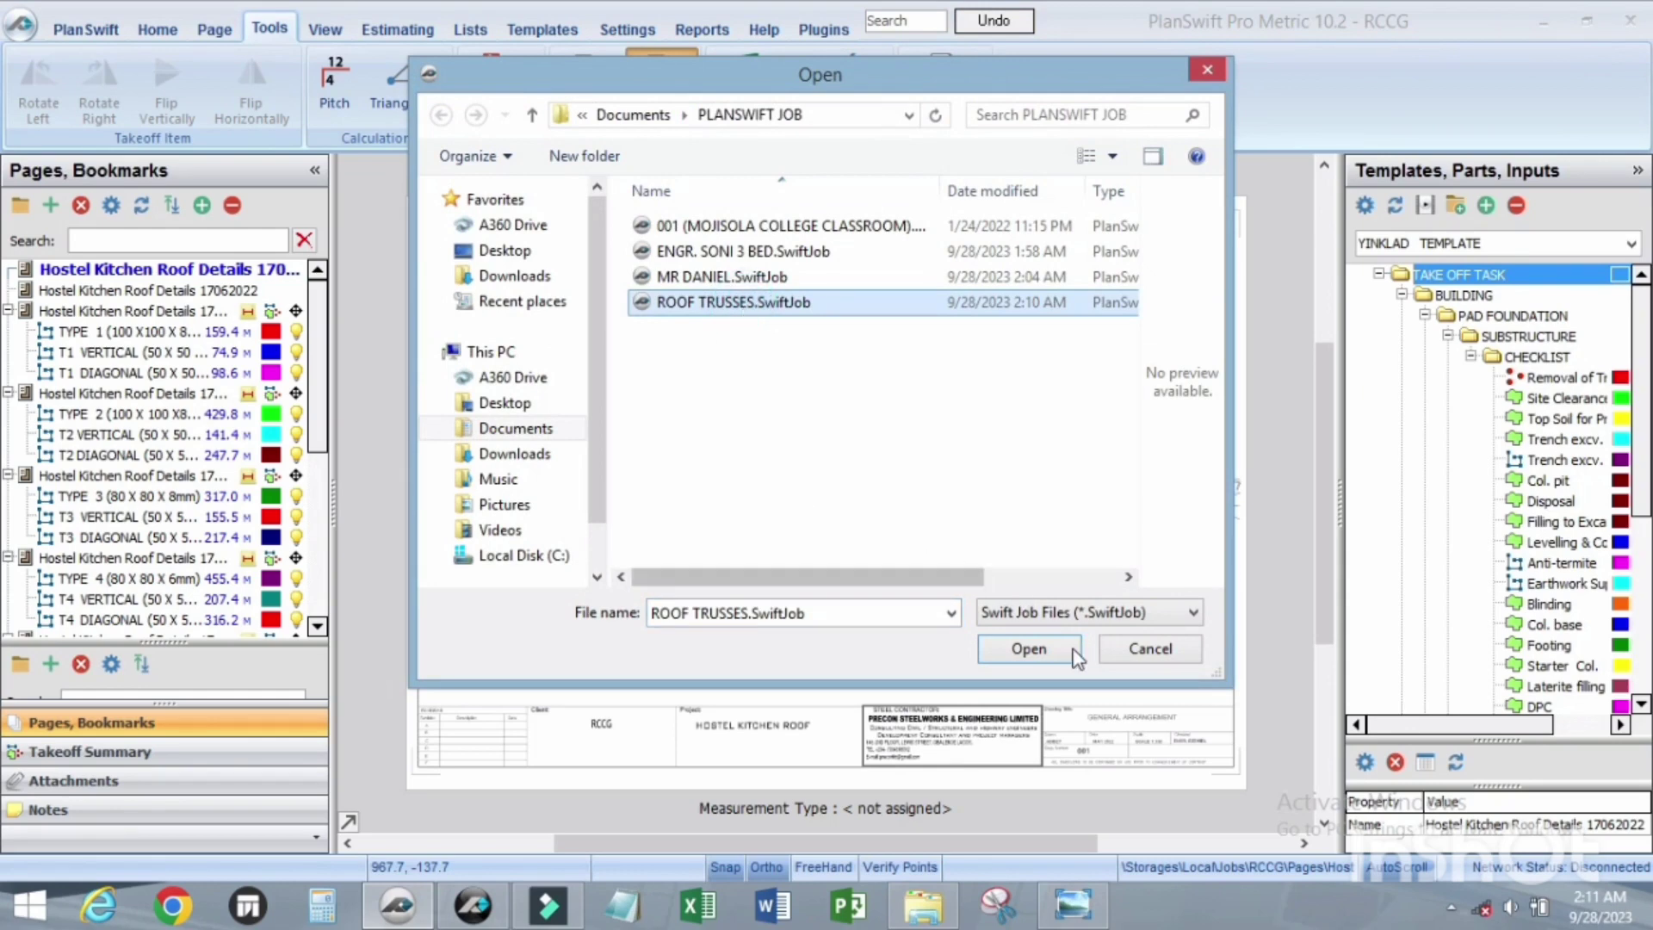
{"action": "left_click", "coordinate": [1039, 657]}
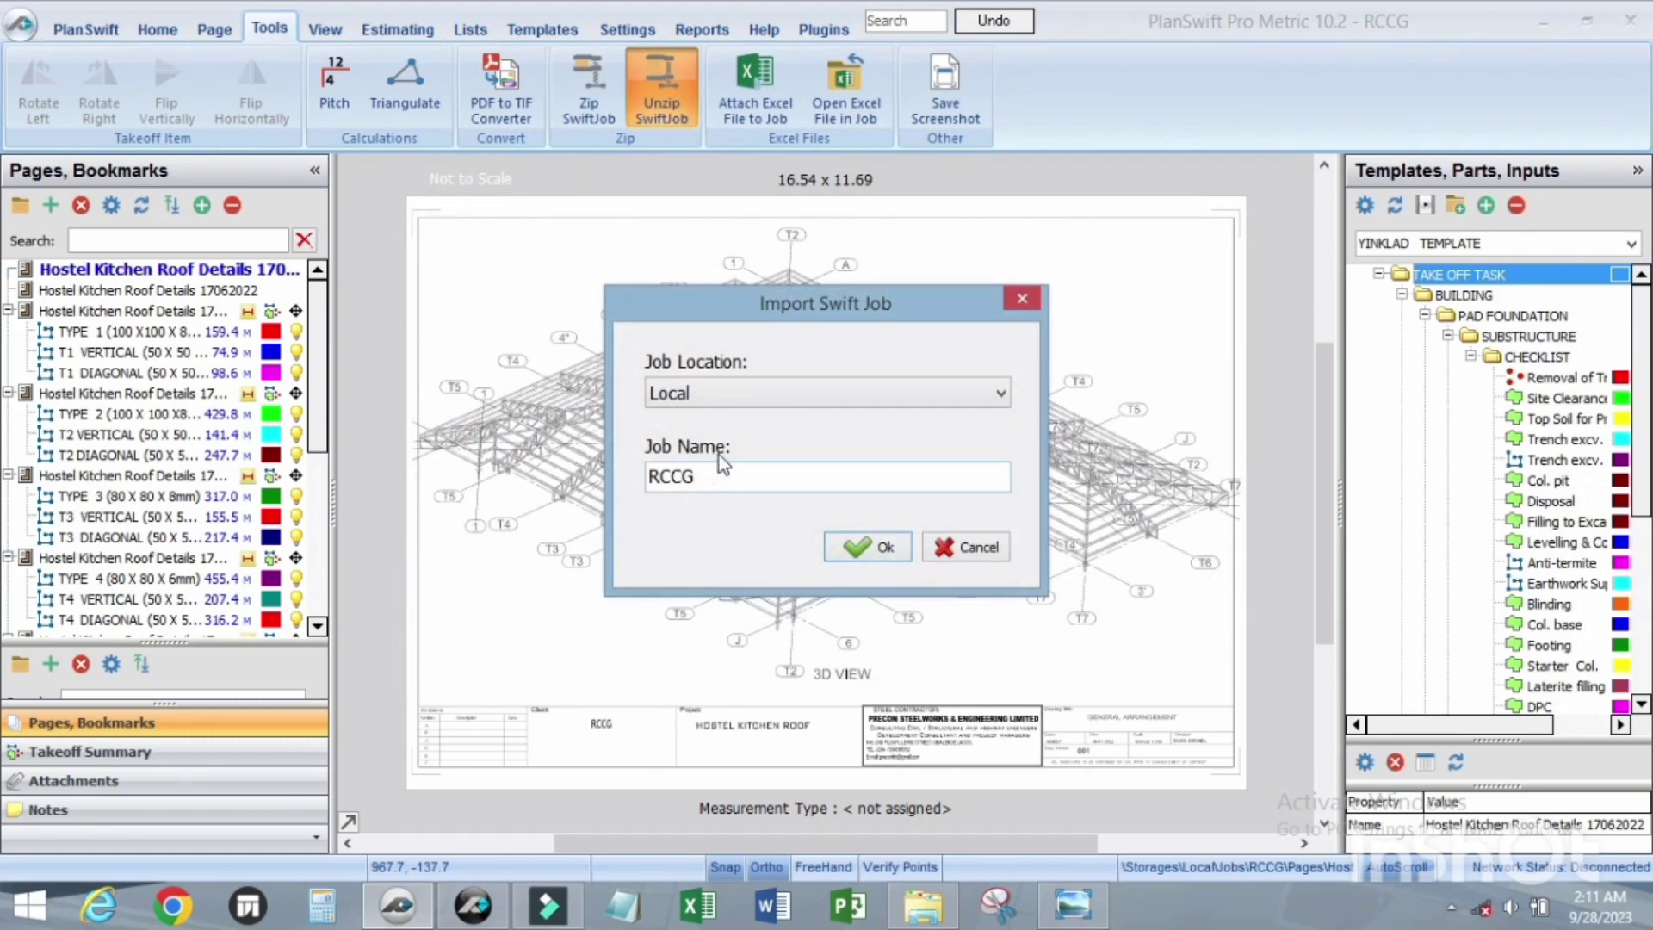
{"action": "left_click_drag", "start_coordinate": [724, 295], "coordinate": [709, 193]}
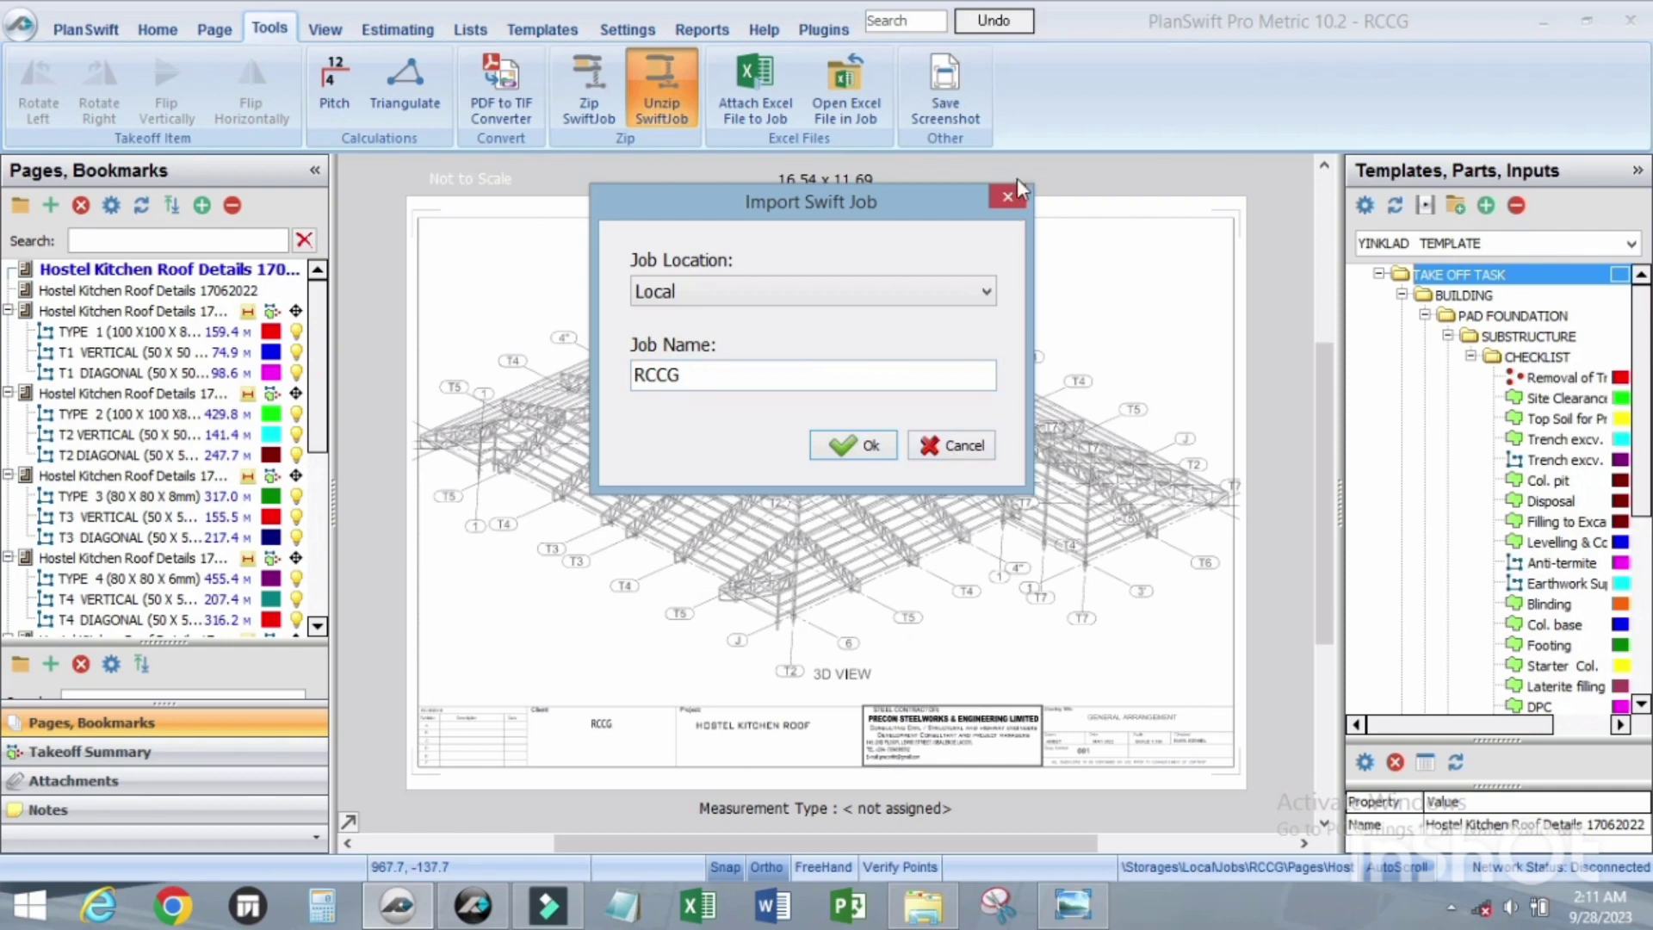
{"action": "left_click", "coordinate": [1009, 200]}
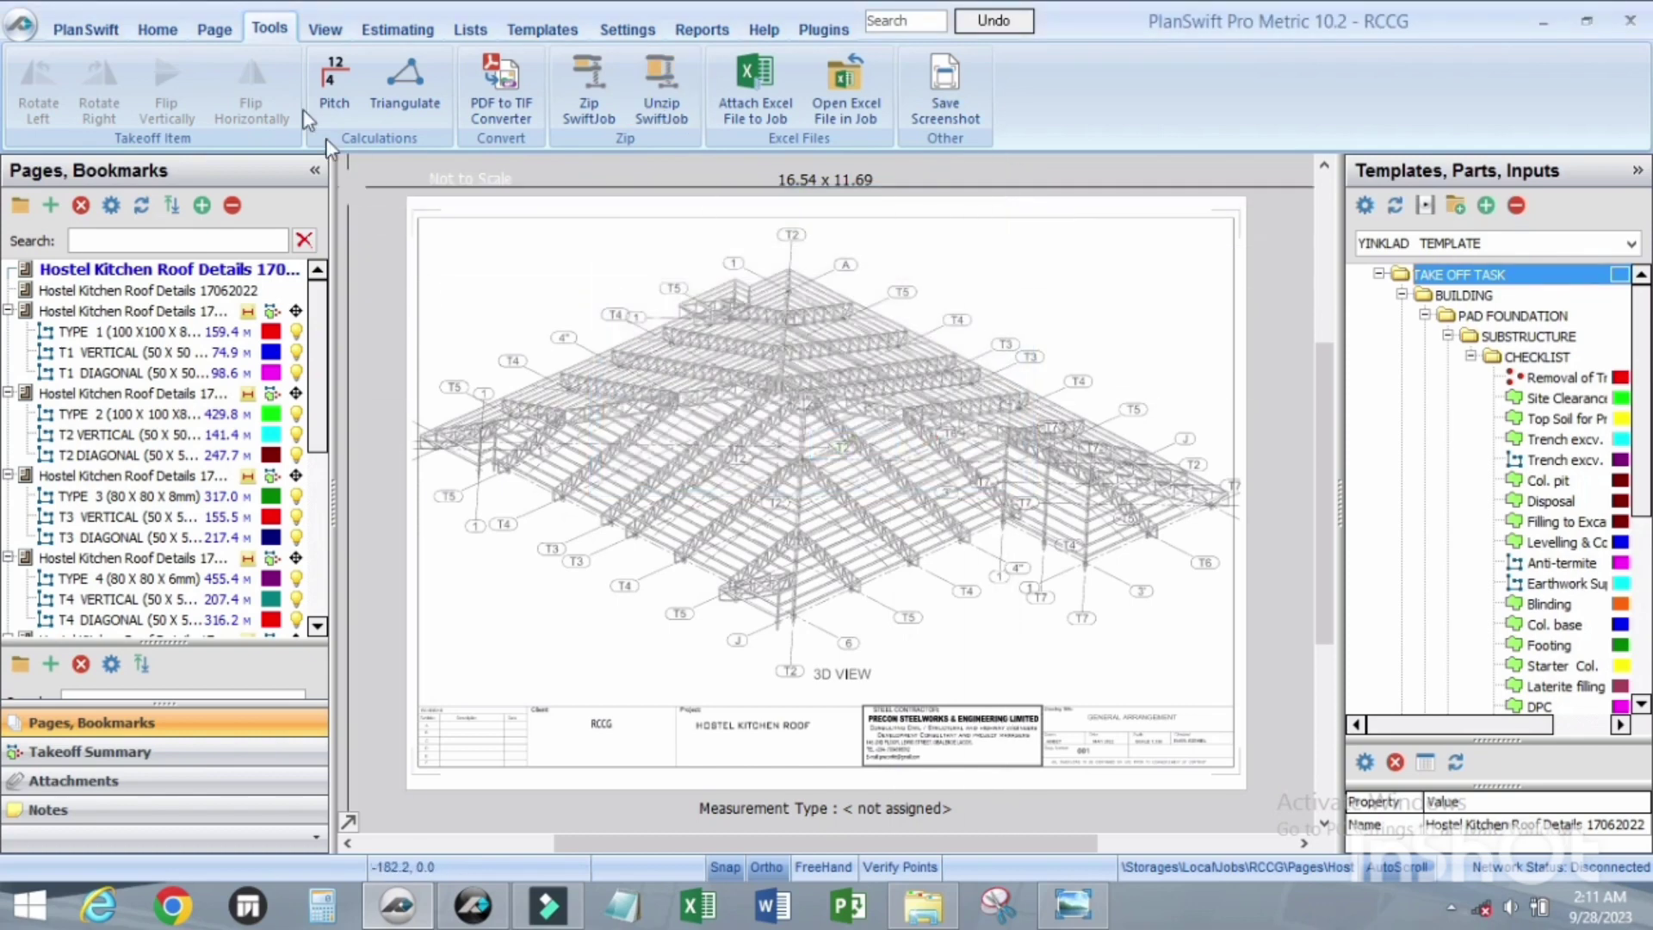
{"action": "left_click", "coordinate": [214, 28]}
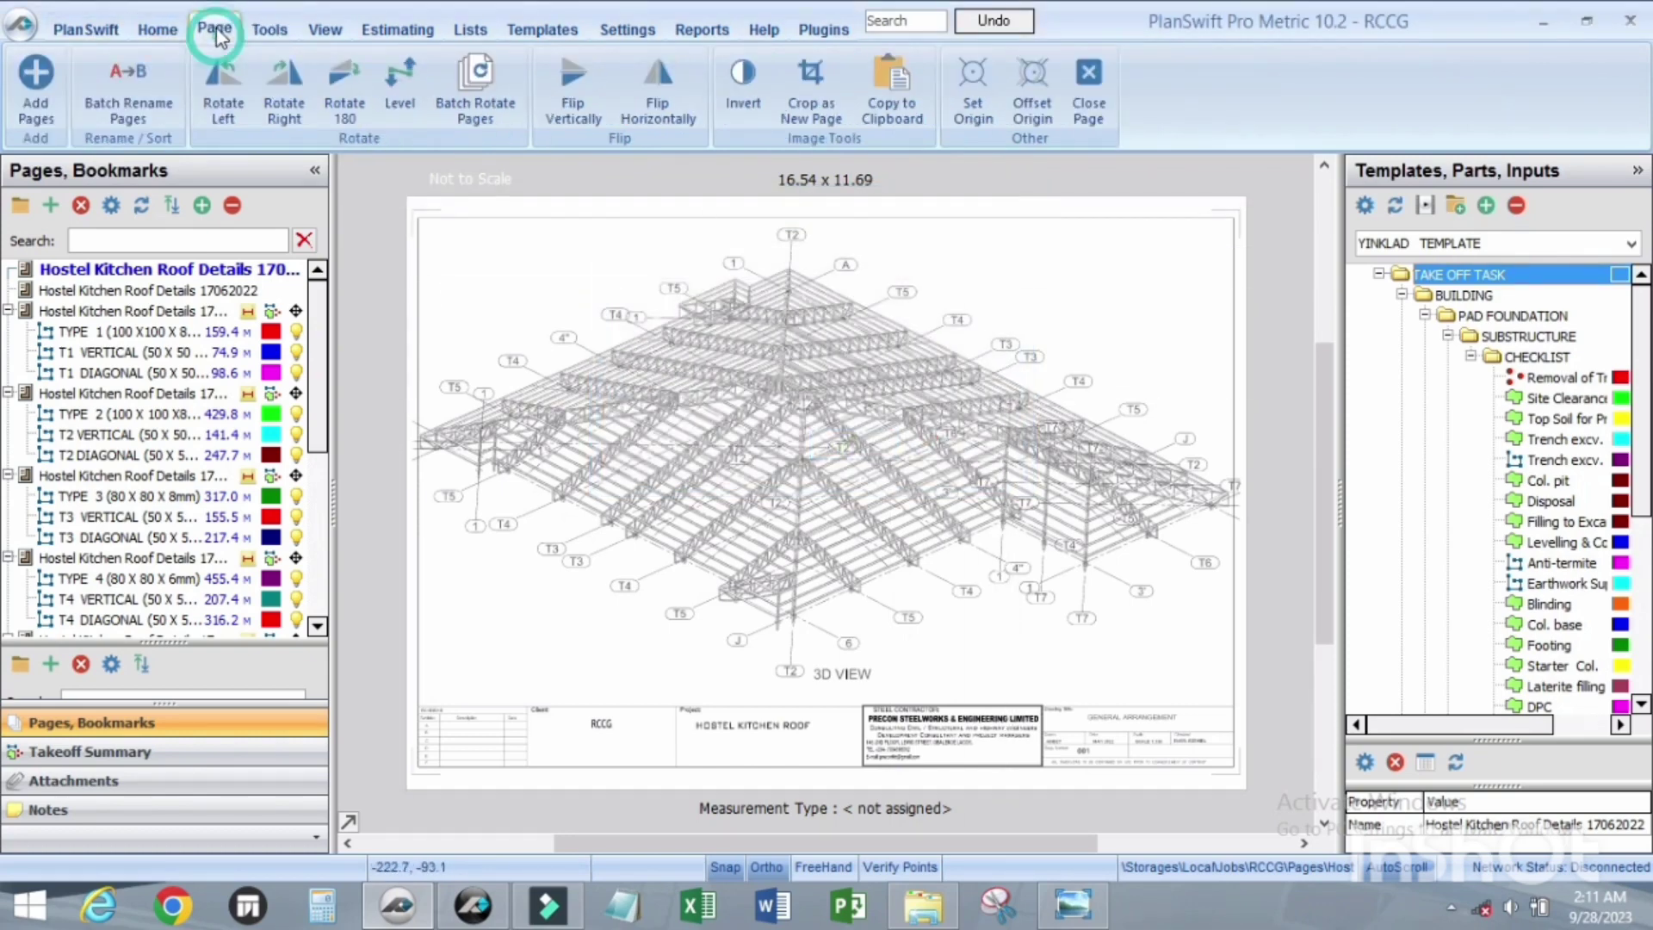
{"action": "left_click", "coordinate": [155, 29]}
{"action": "left_click", "coordinate": [97, 96]}
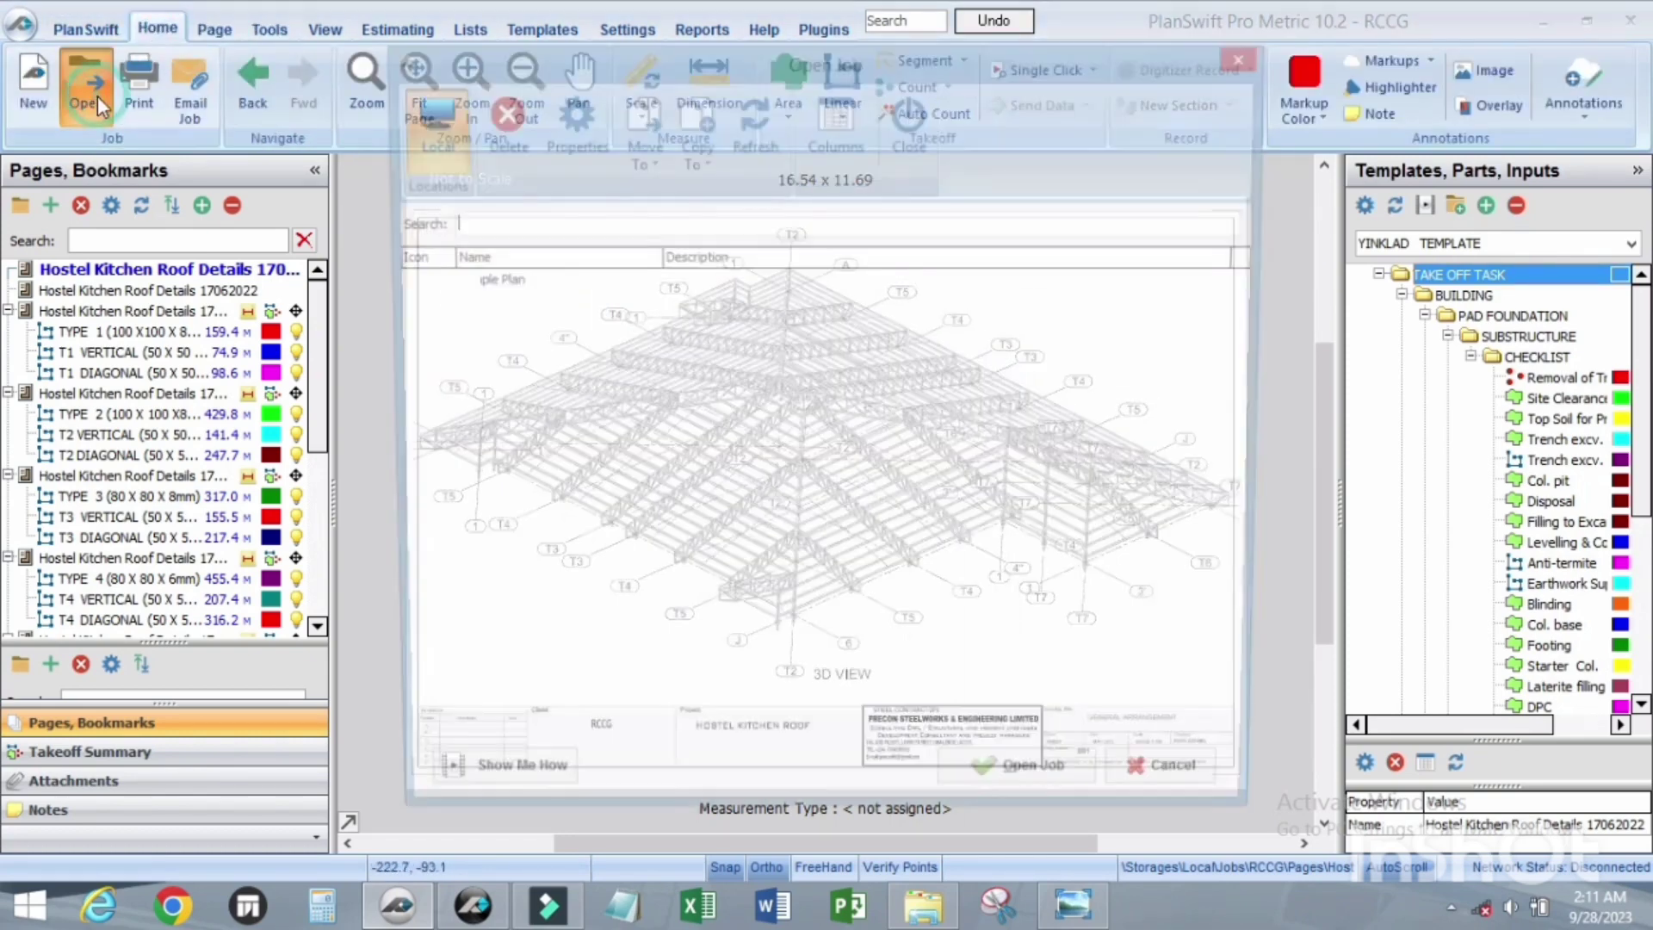
{"action": "scroll", "coordinate": [721, 576], "scroll_direction": "down", "scroll_amount": 5}
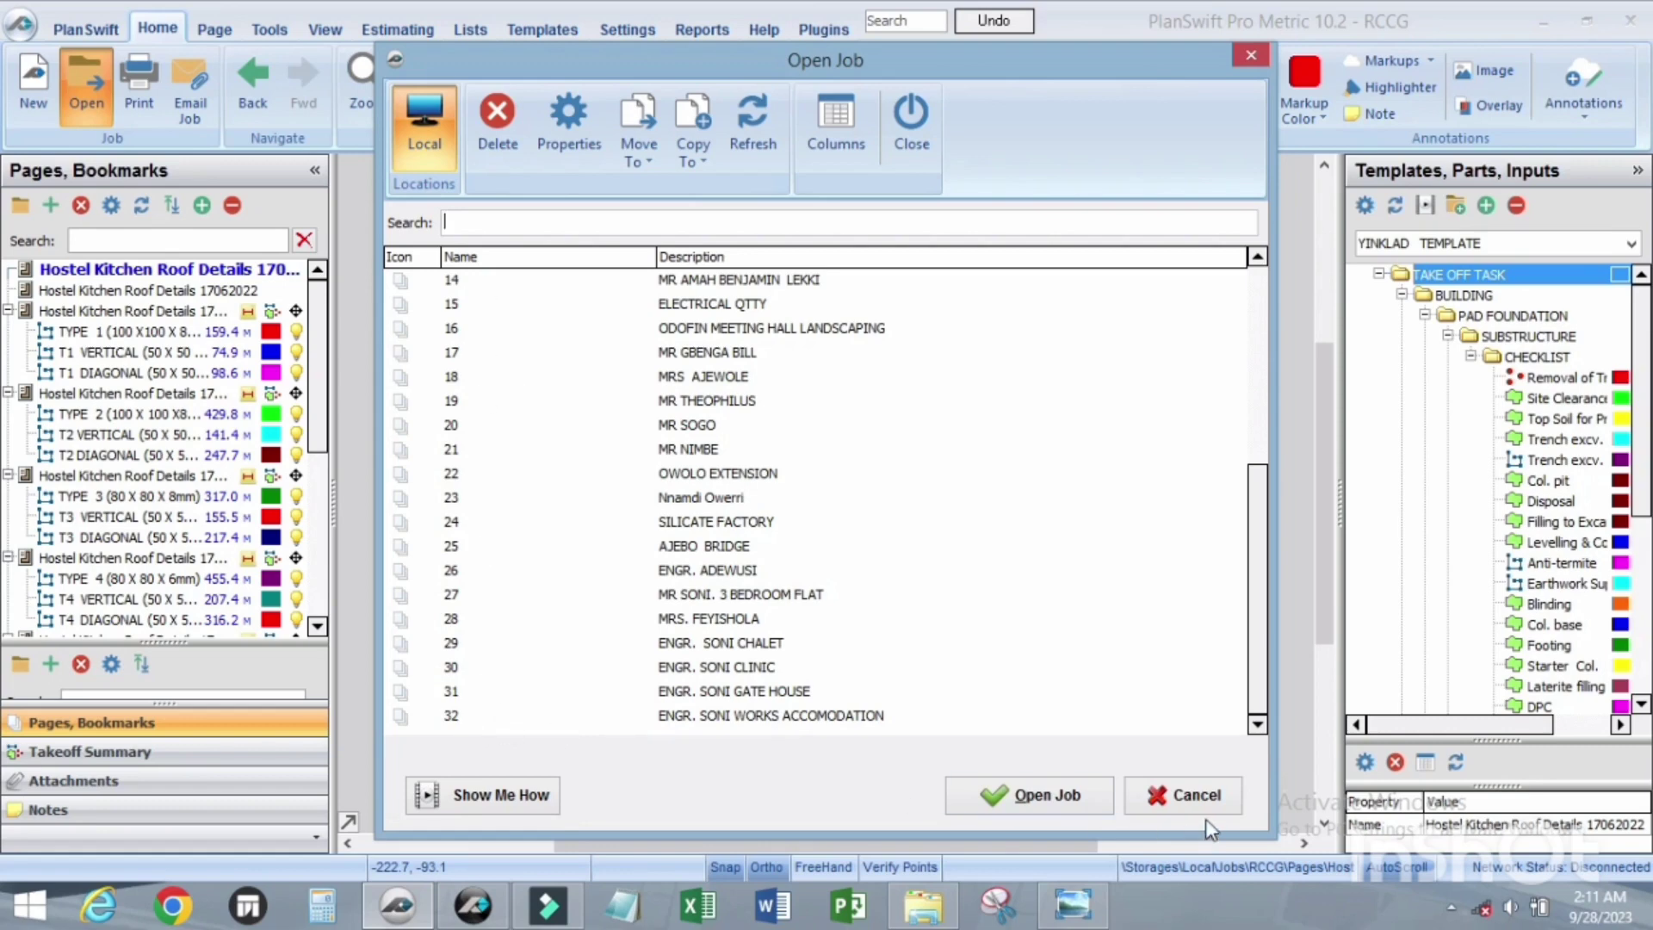
{"action": "left_click", "coordinate": [1196, 796]}
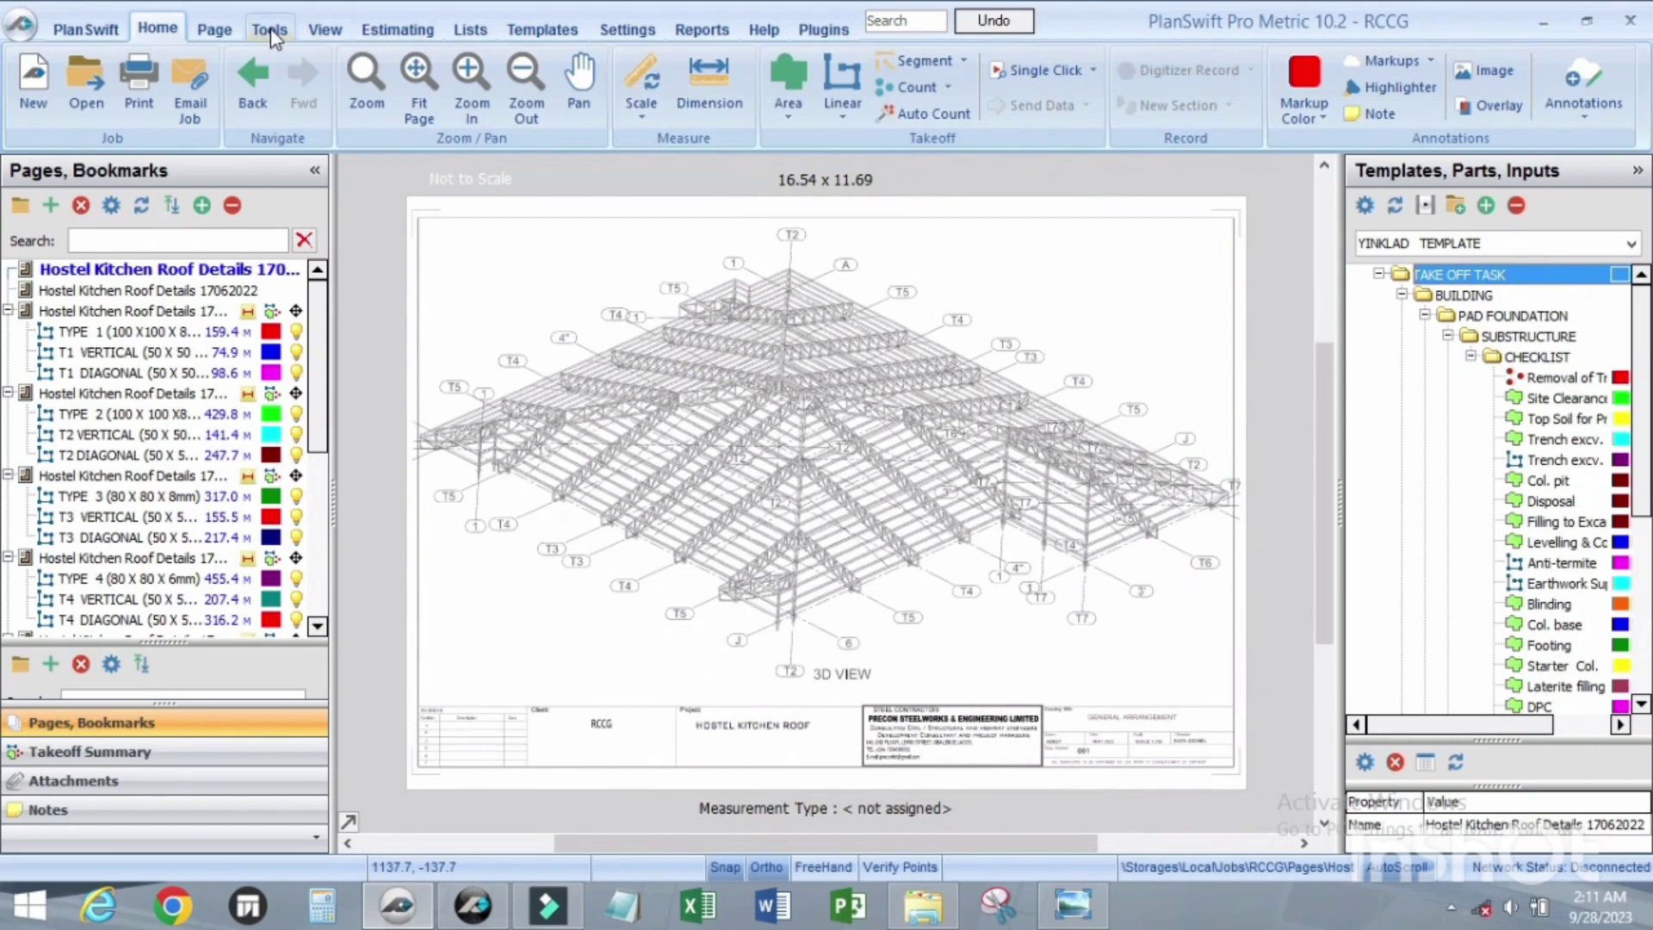
Unzip ROOF TRUSSES.SwiftJob and import it, replacing the job name RCCG with 40.
{"action": "left_click", "coordinate": [270, 34]}
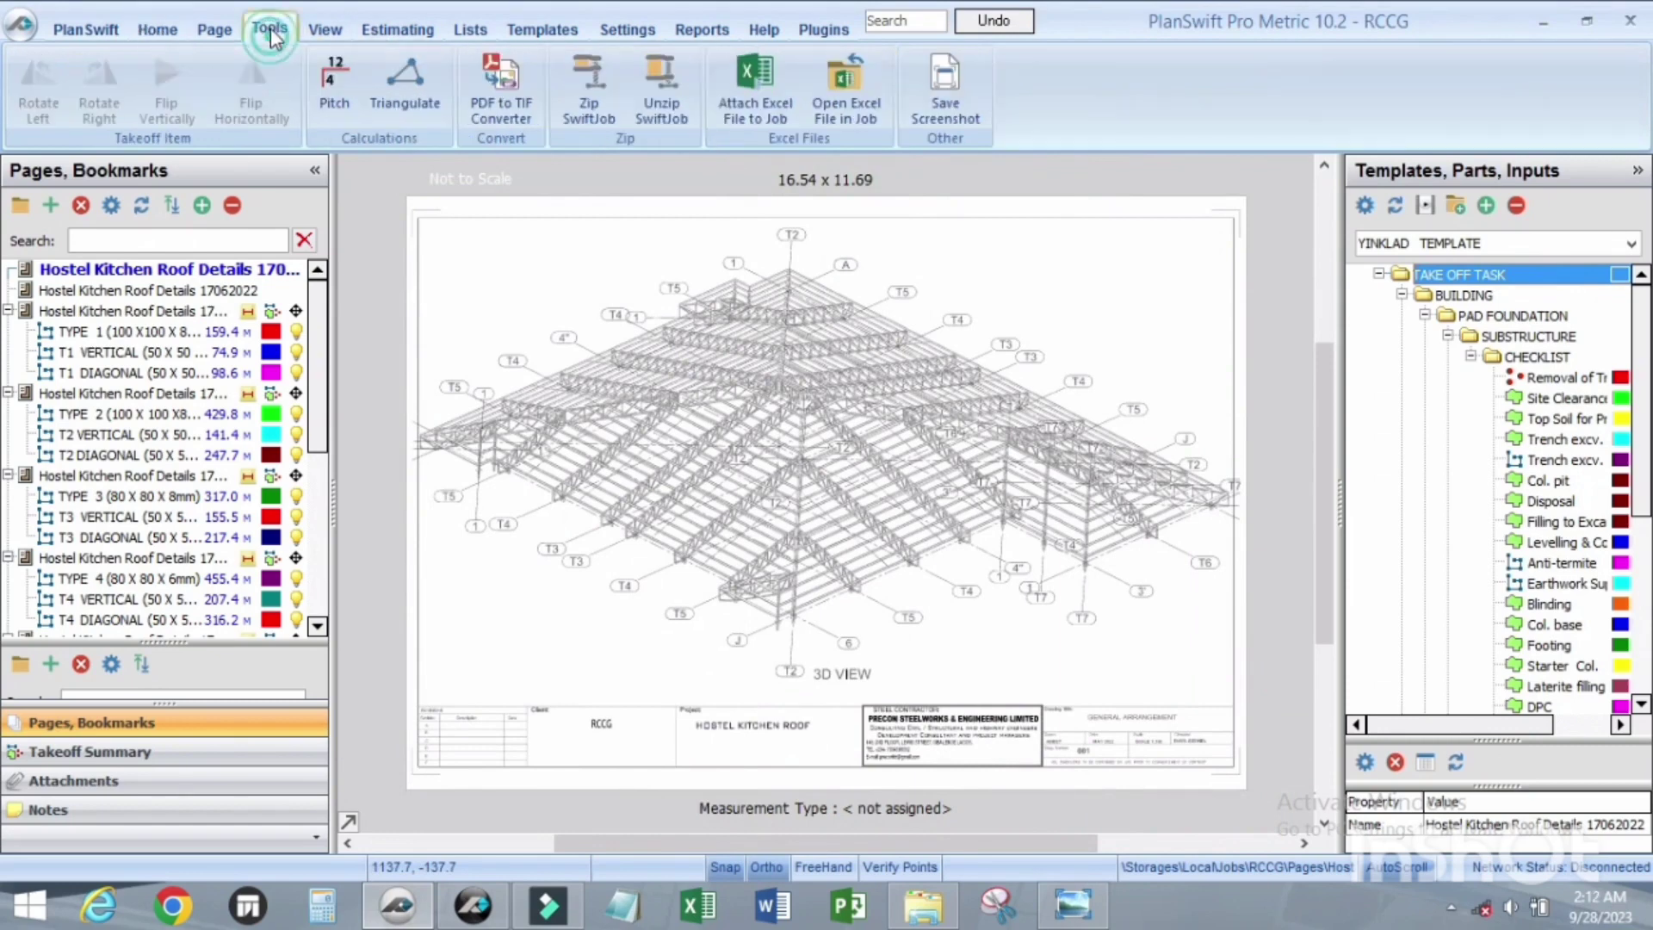
{"action": "left_click", "coordinate": [665, 110]}
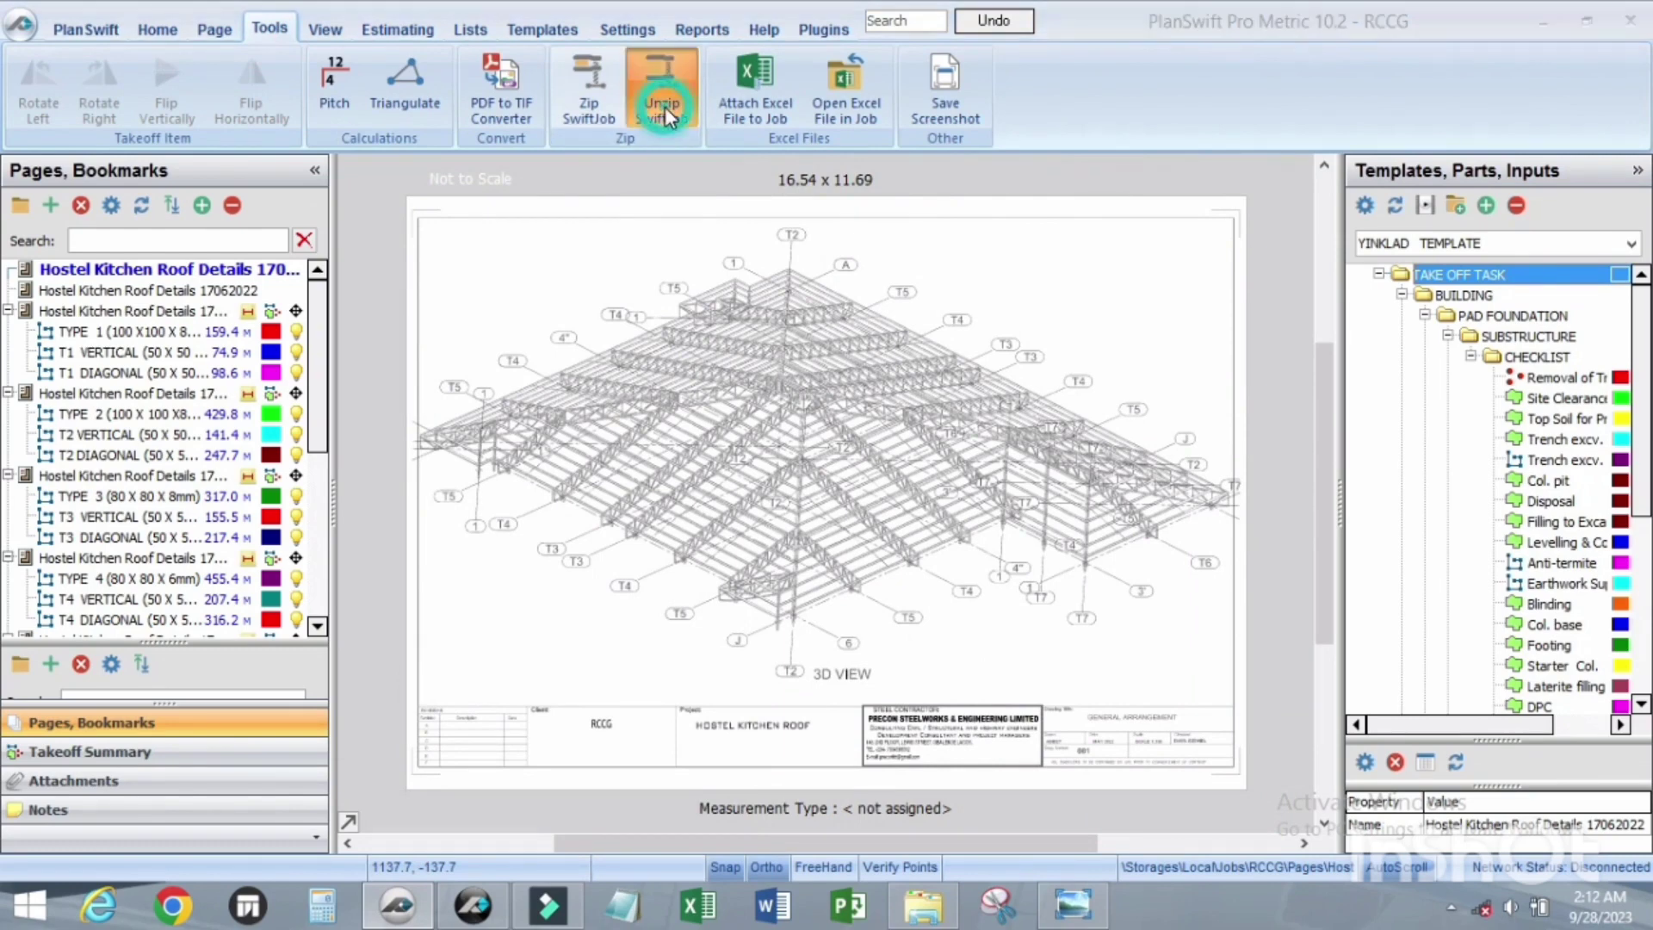
{"action": "left_click", "coordinate": [723, 301]}
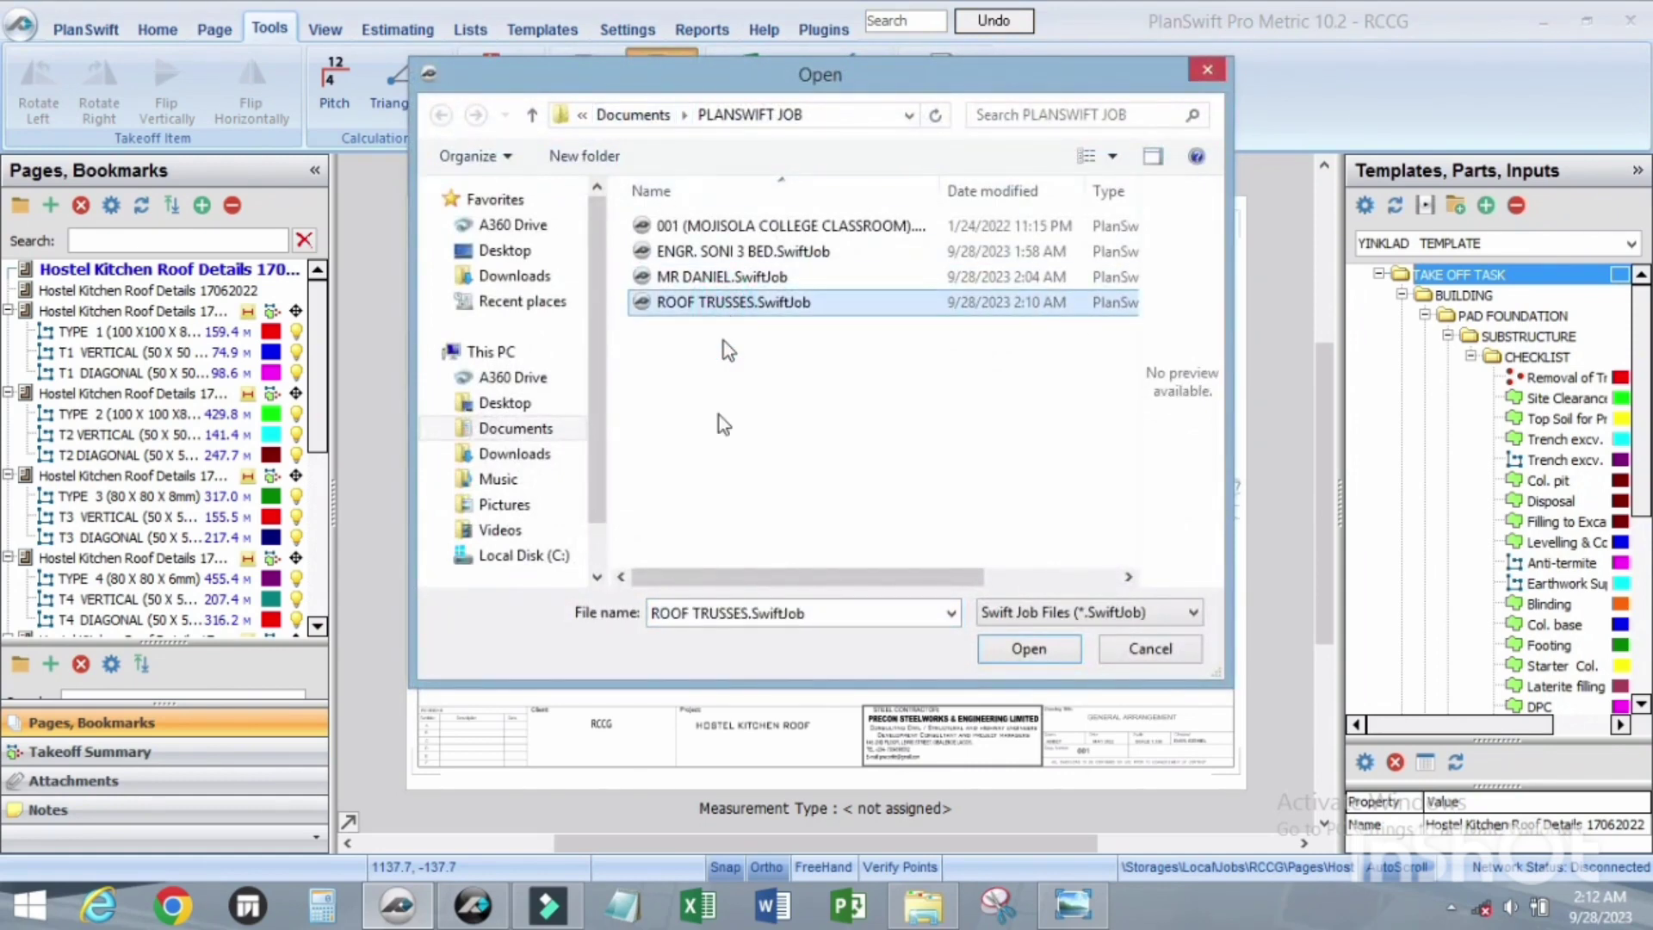
{"action": "left_click", "coordinate": [1036, 657]}
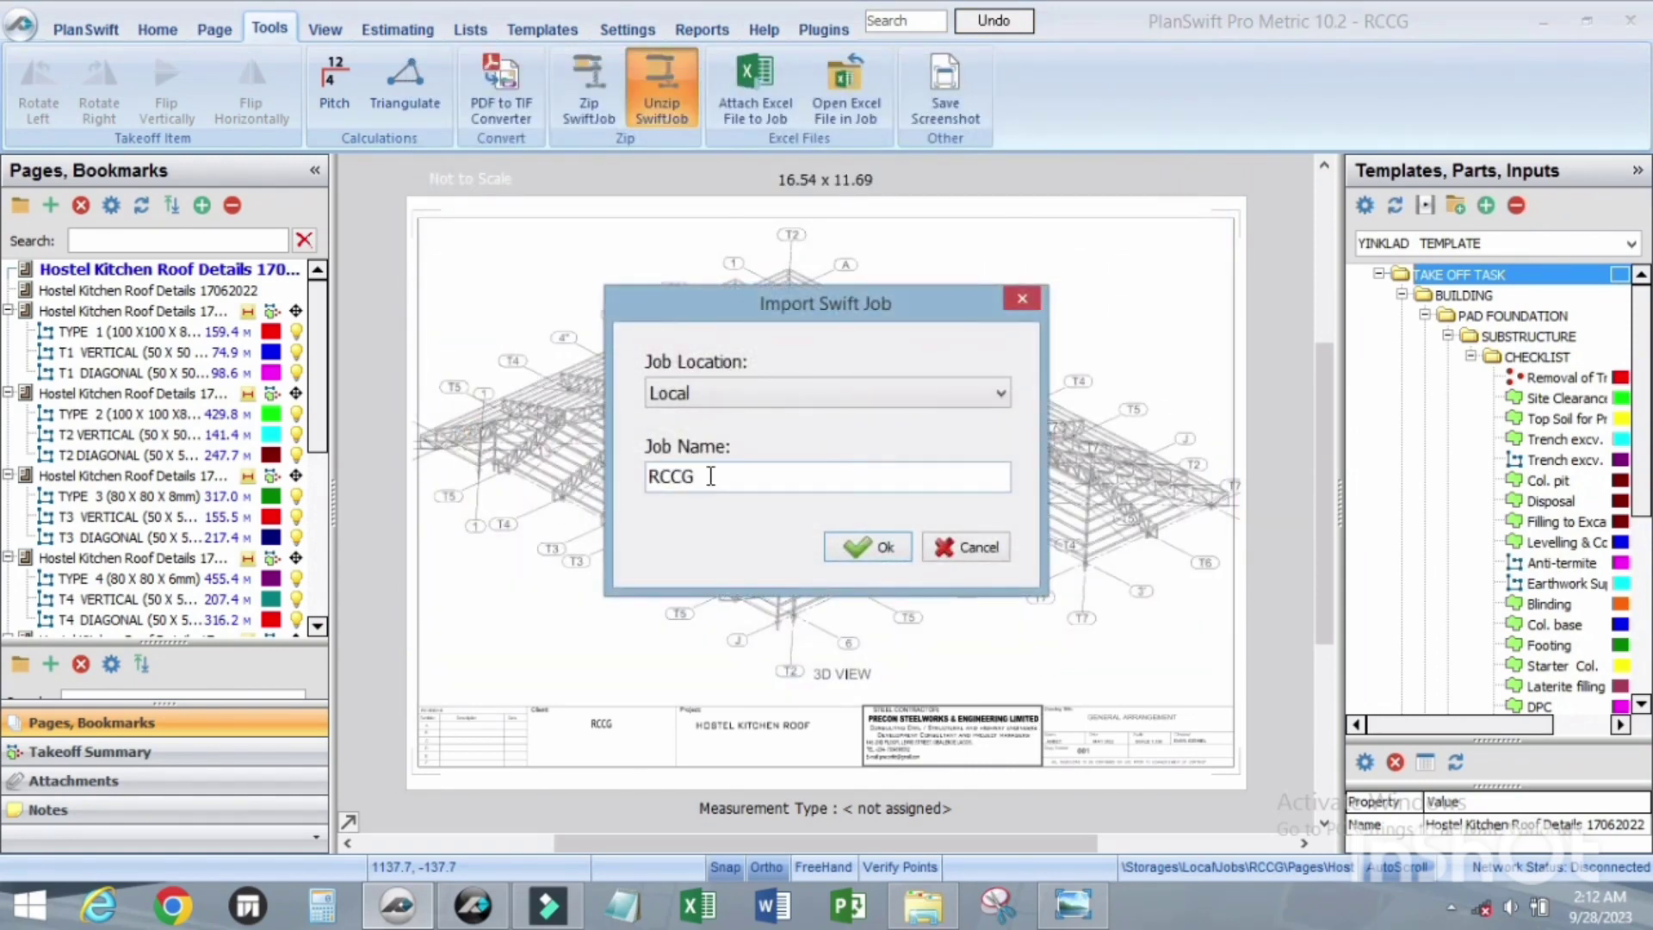
{"action": "left_click_drag", "start_coordinate": [699, 476], "coordinate": [650, 479]}
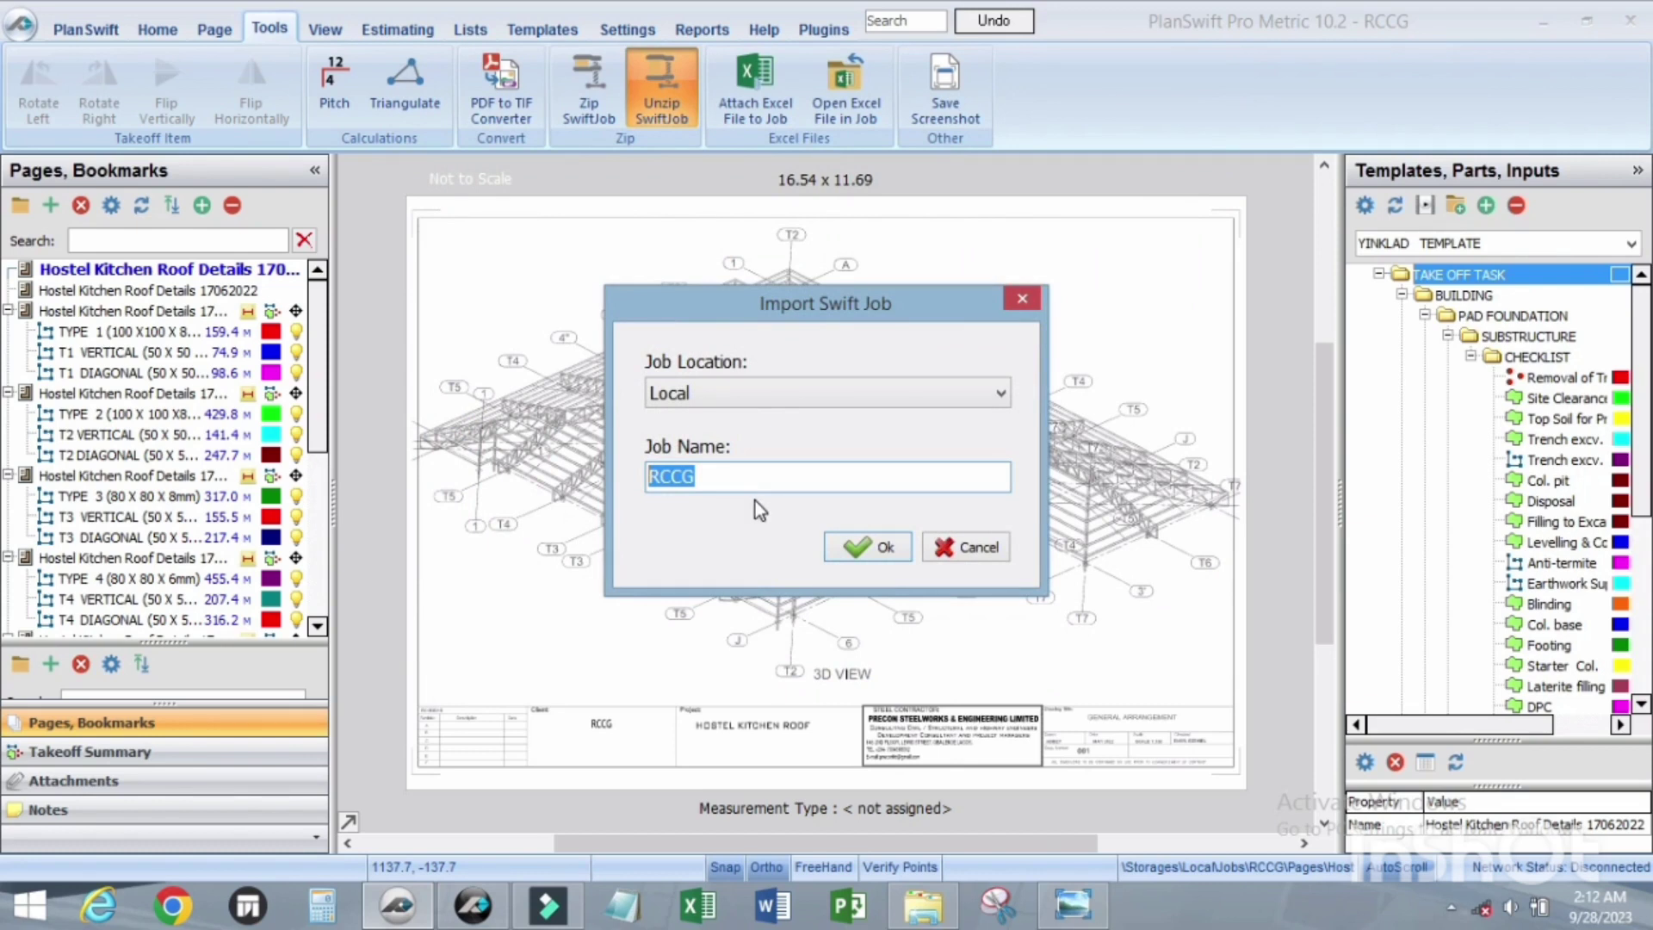
{"action": "type", "text": "40"}
{"action": "left_click", "coordinate": [872, 557]}
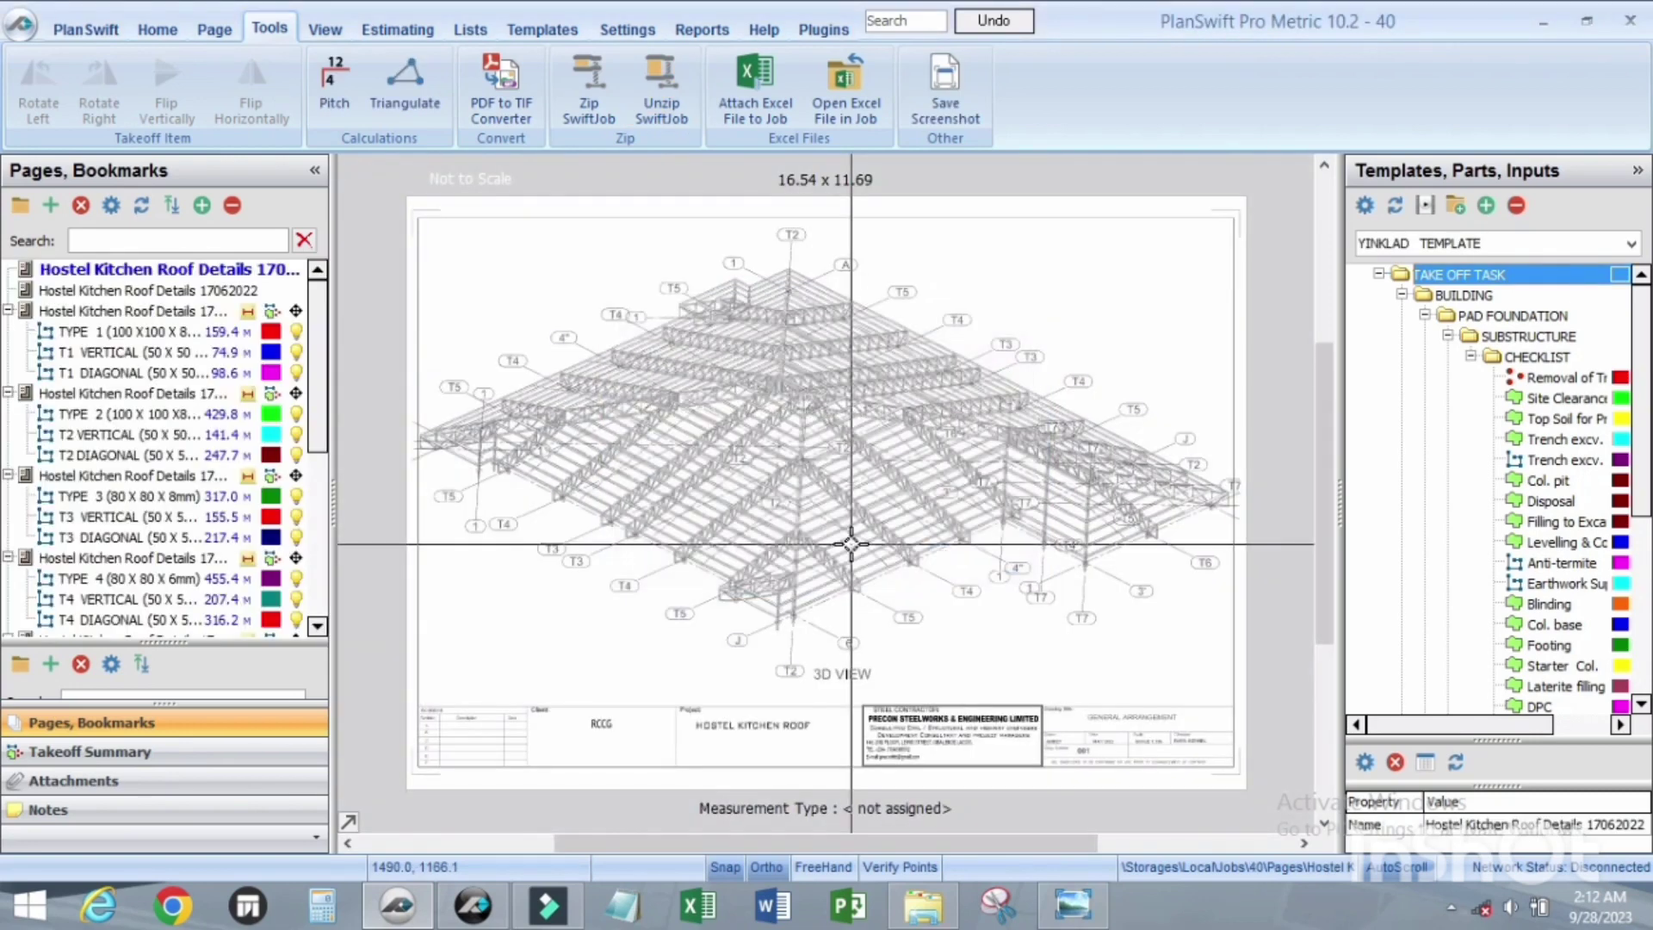
Open the saved jobs list and select the 40 and RCCG ROOF TRUSSES jobs to compare them.
{"action": "left_click", "coordinate": [172, 35]}
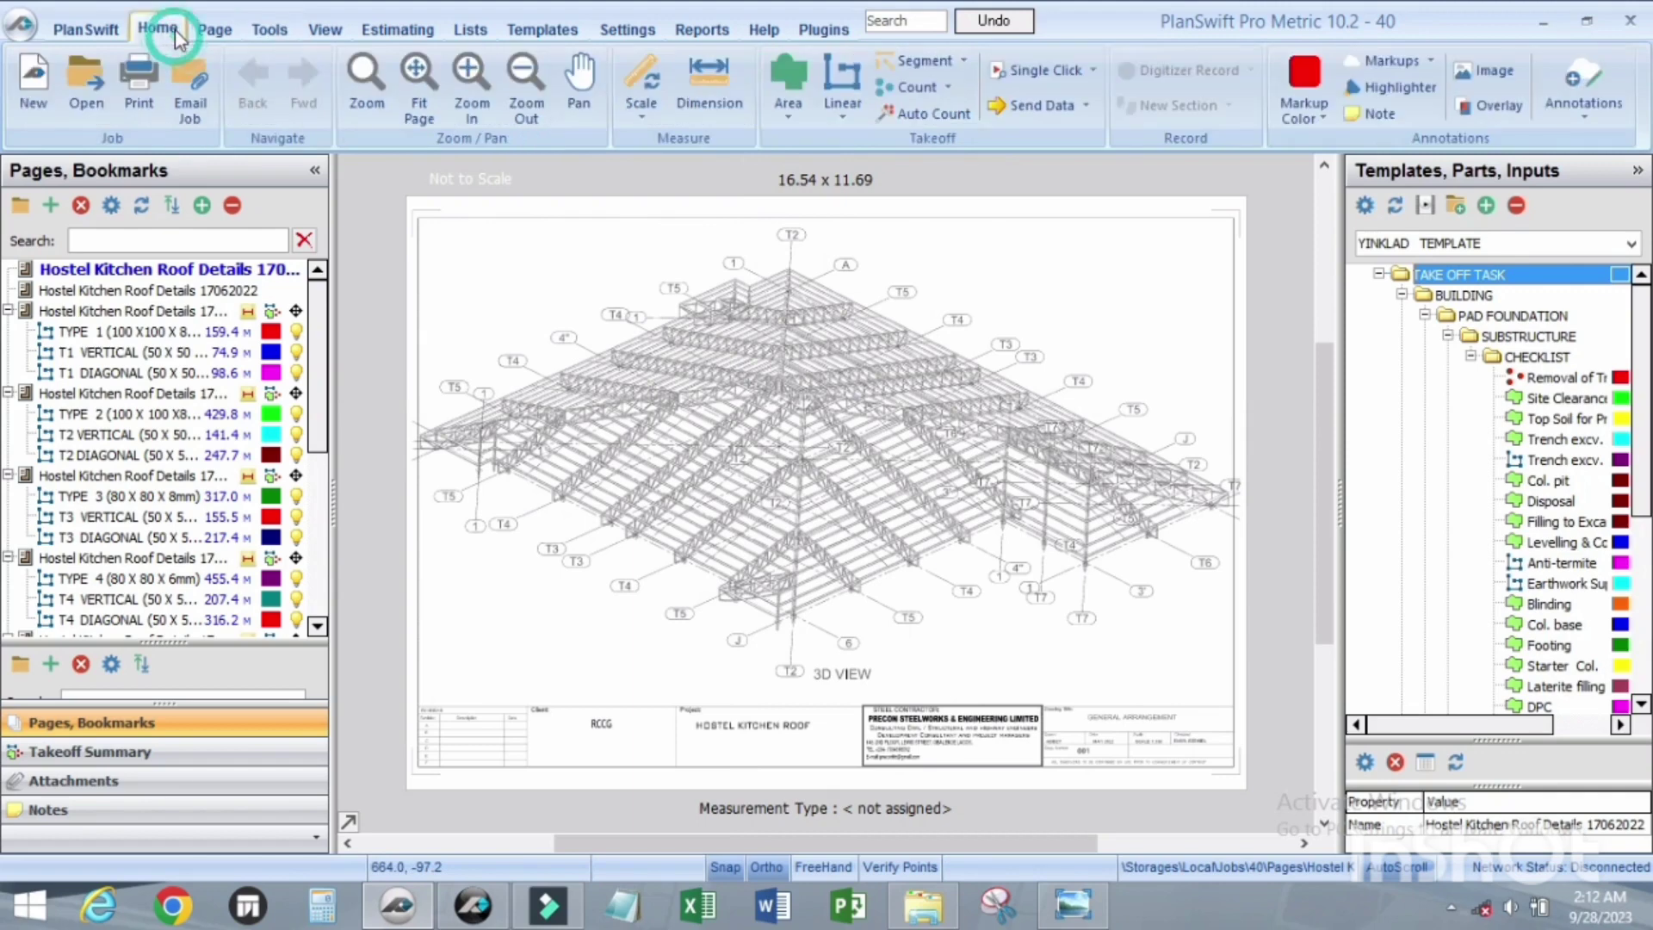
{"action": "left_click", "coordinate": [93, 102]}
{"action": "left_click", "coordinate": [904, 648]}
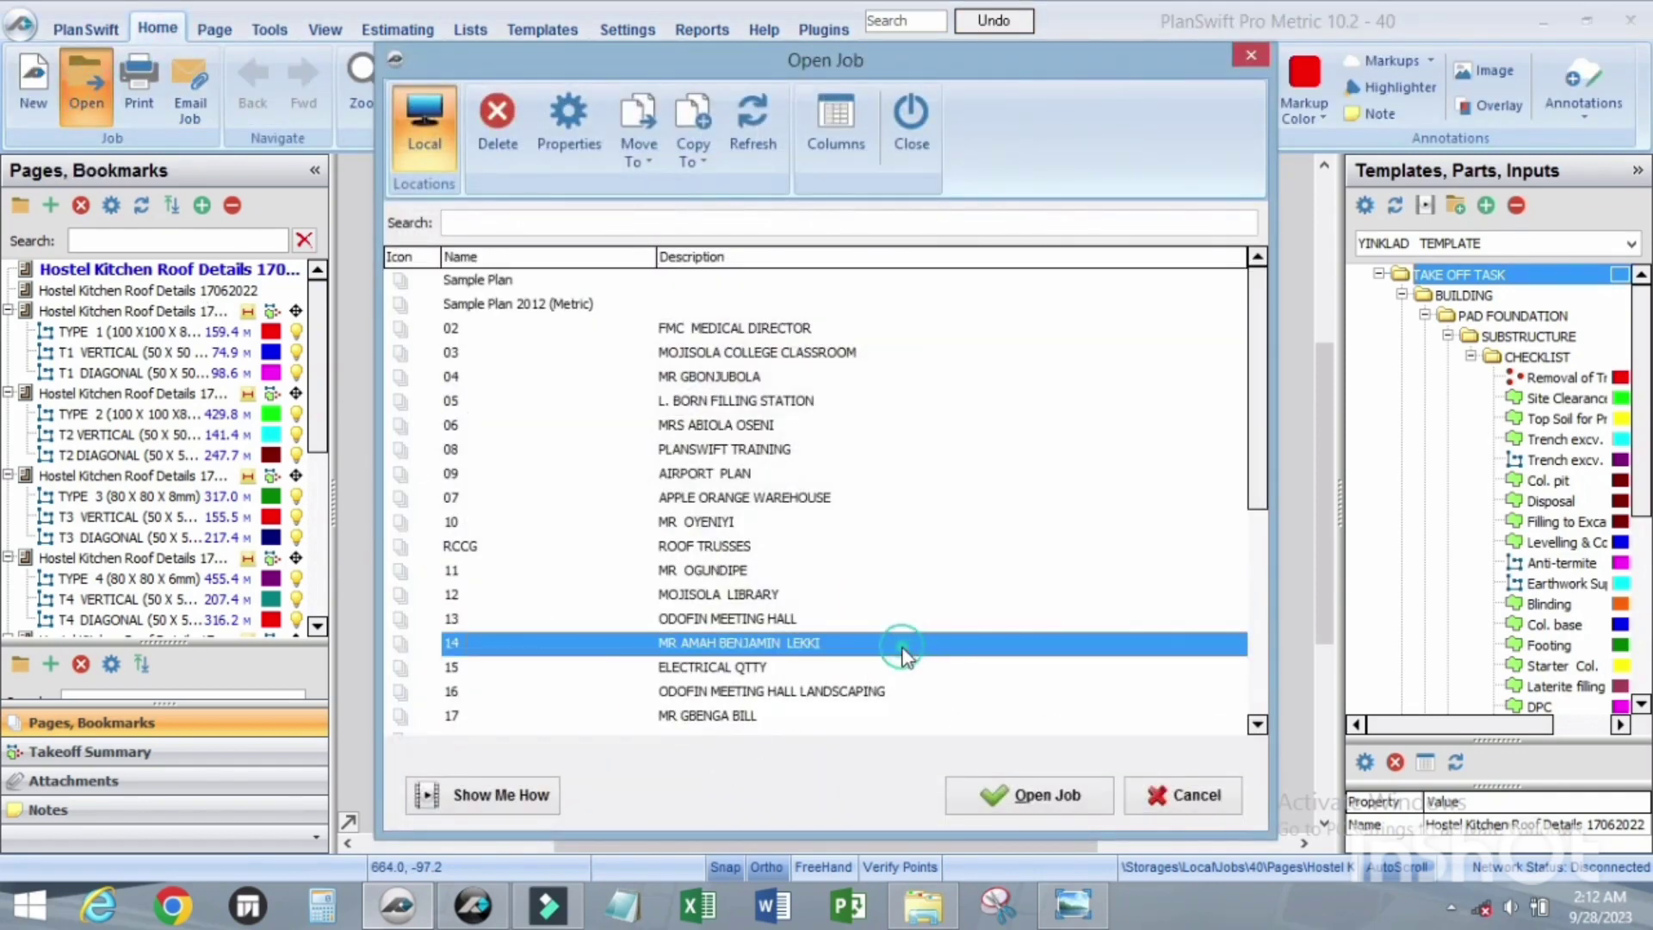
{"action": "scroll", "coordinate": [904, 659], "scroll_direction": "down", "scroll_amount": 5}
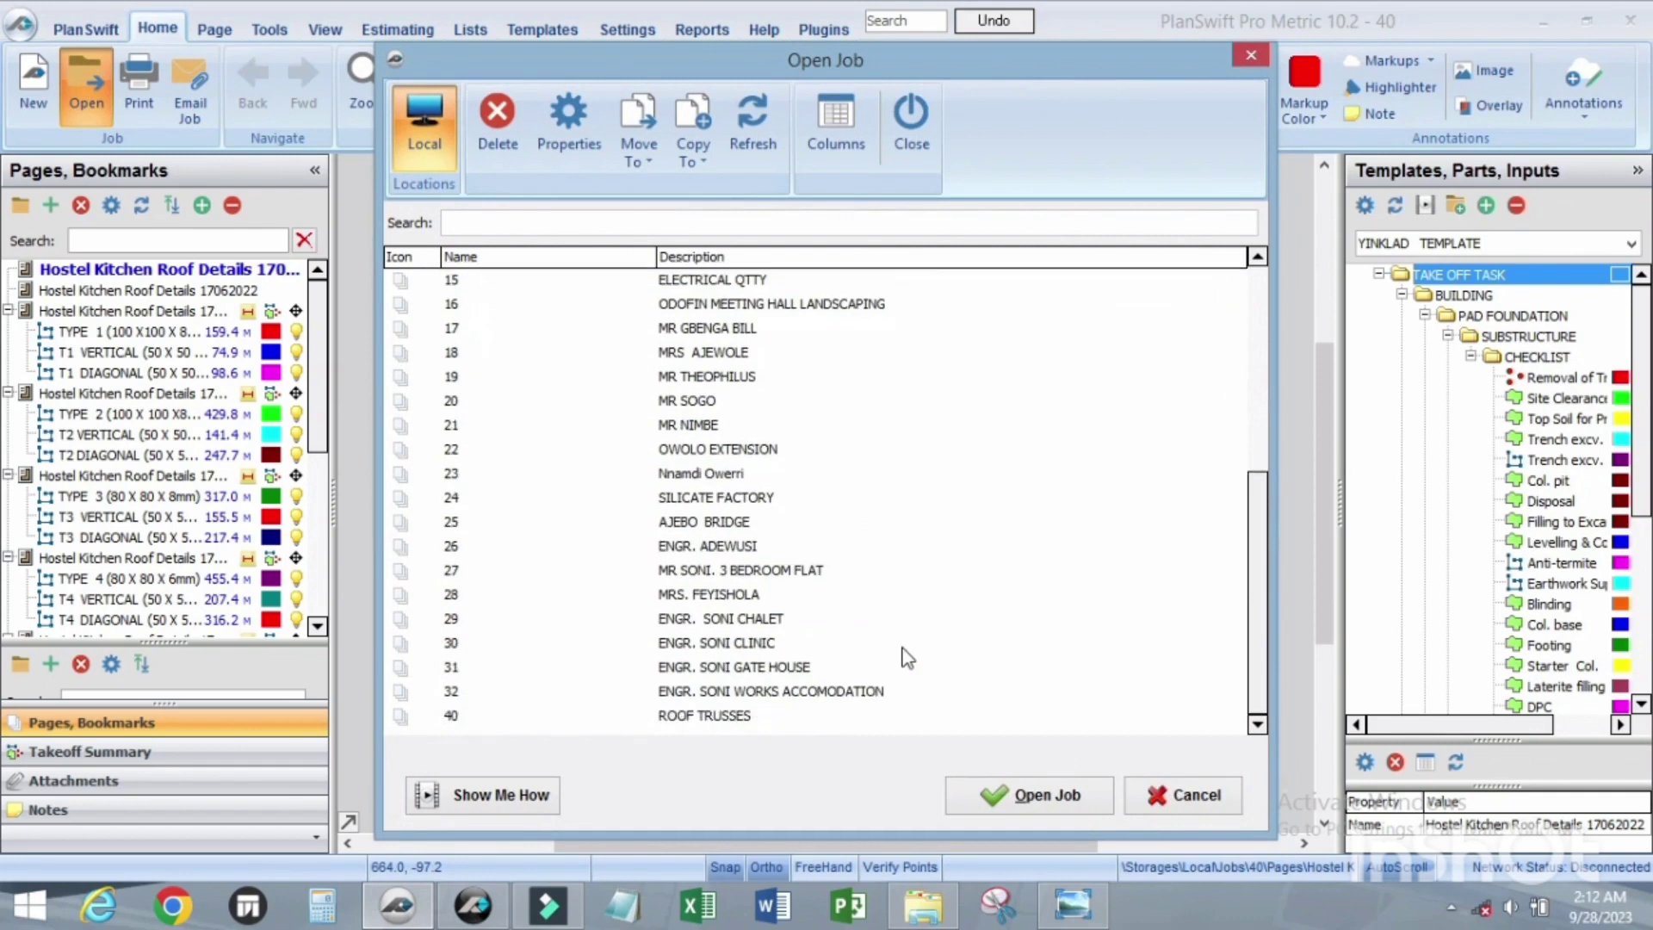
{"action": "left_click", "coordinate": [582, 723]}
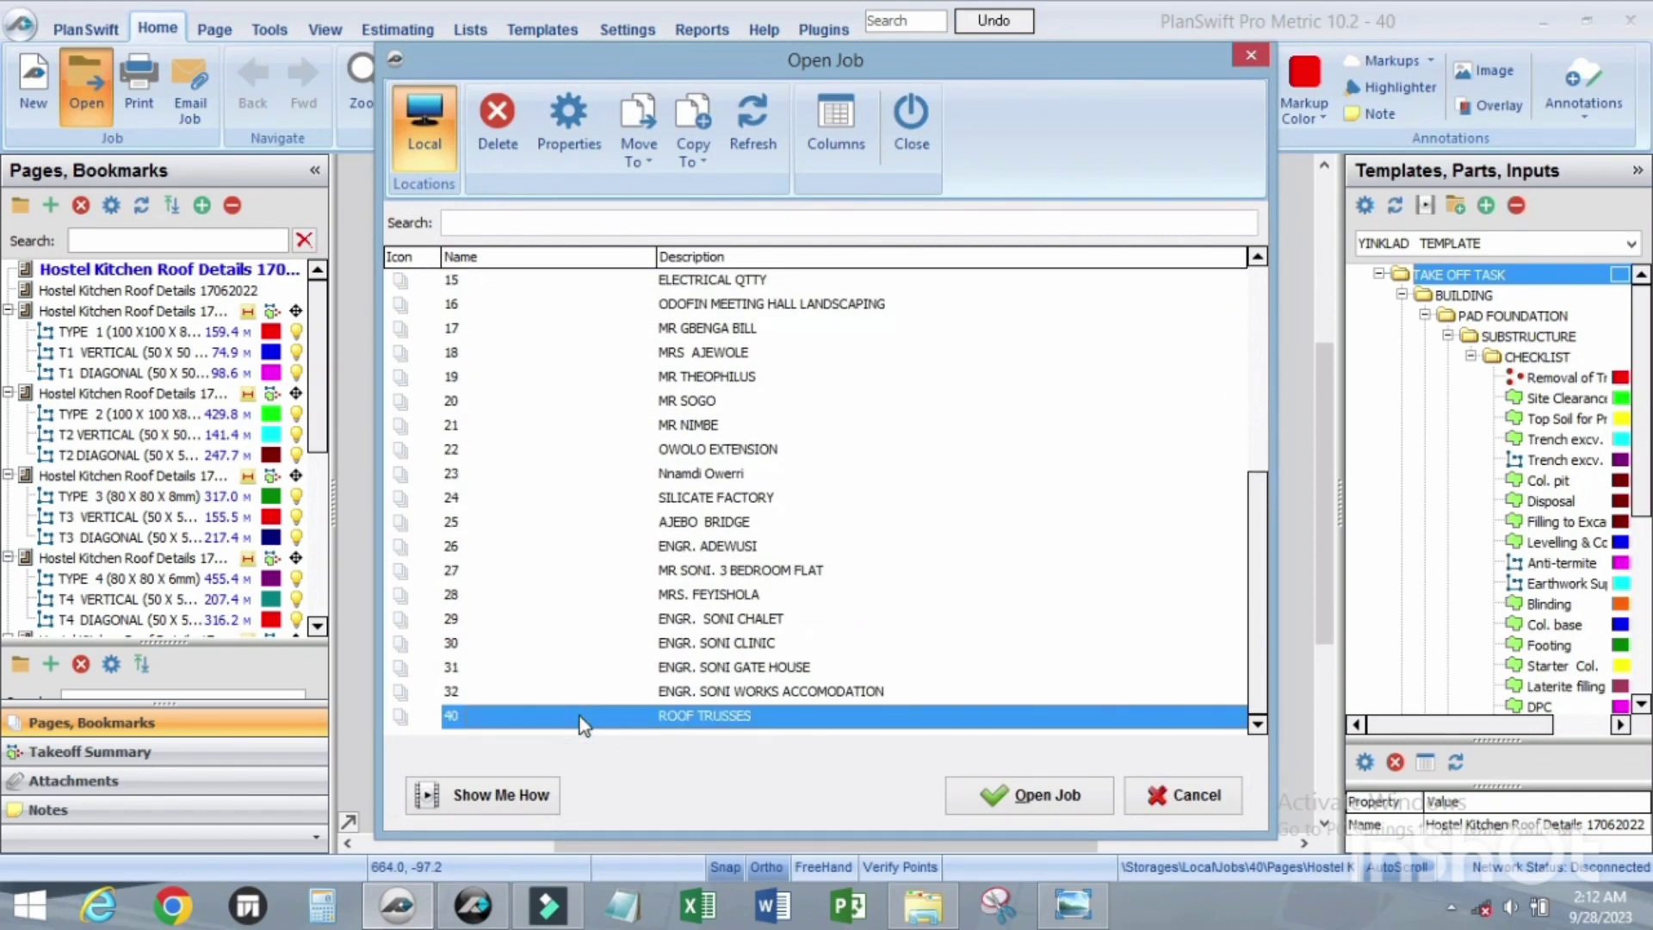
{"action": "scroll", "coordinate": [597, 664], "scroll_direction": "up", "scroll_amount": 3}
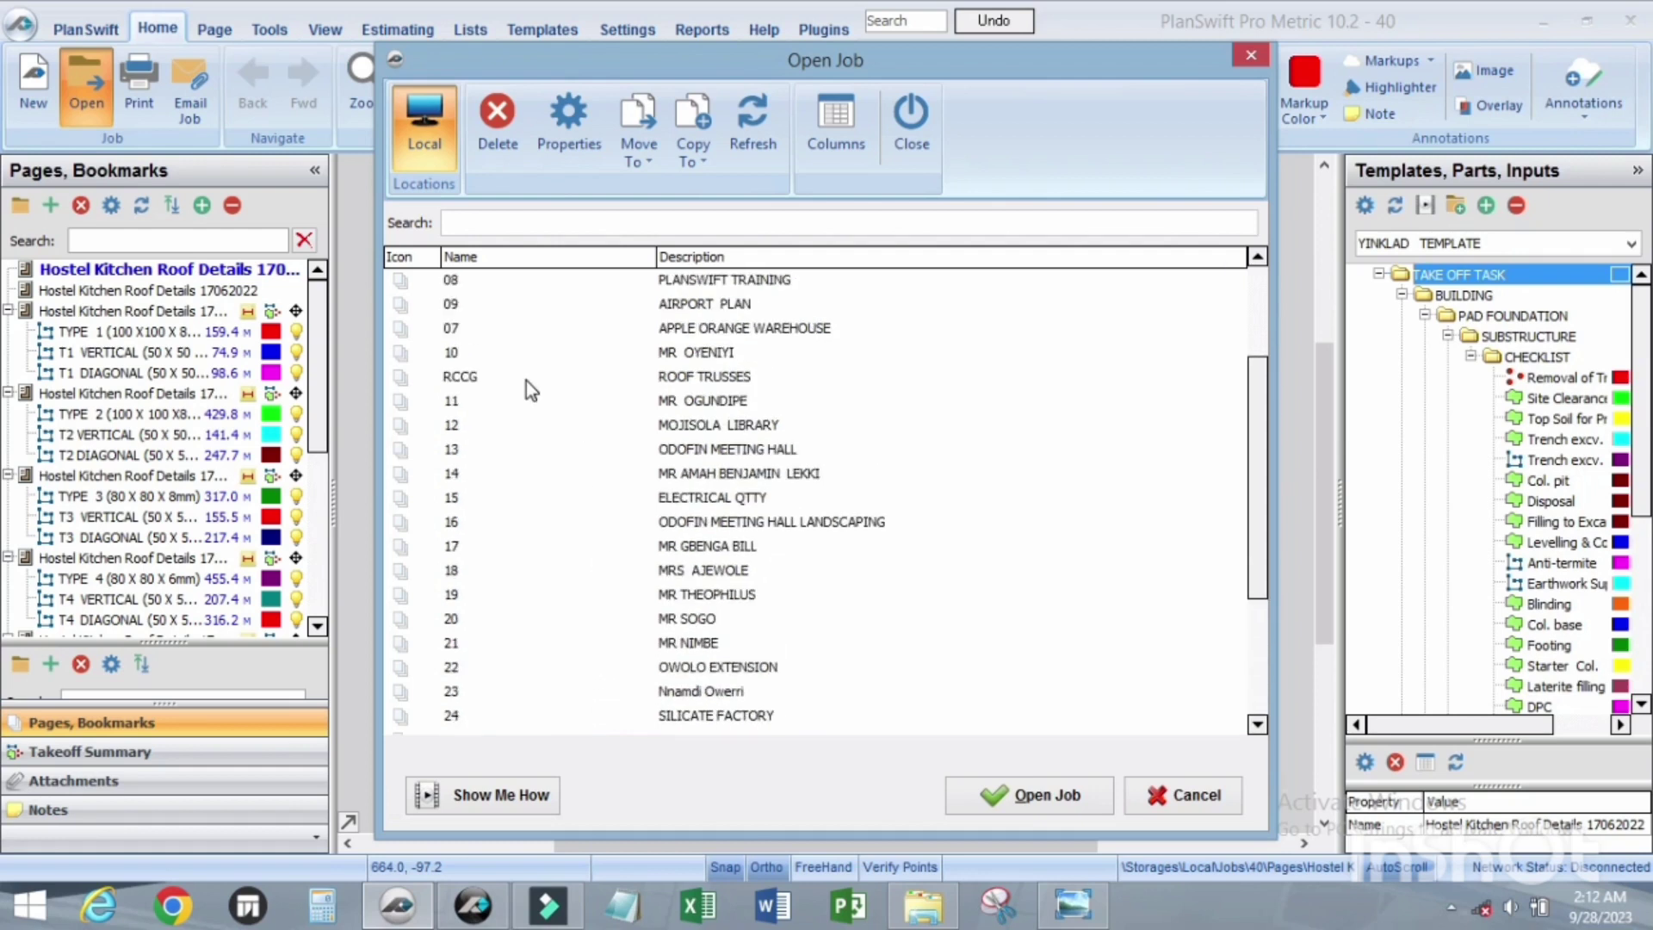
{"action": "left_click", "coordinate": [525, 380]}
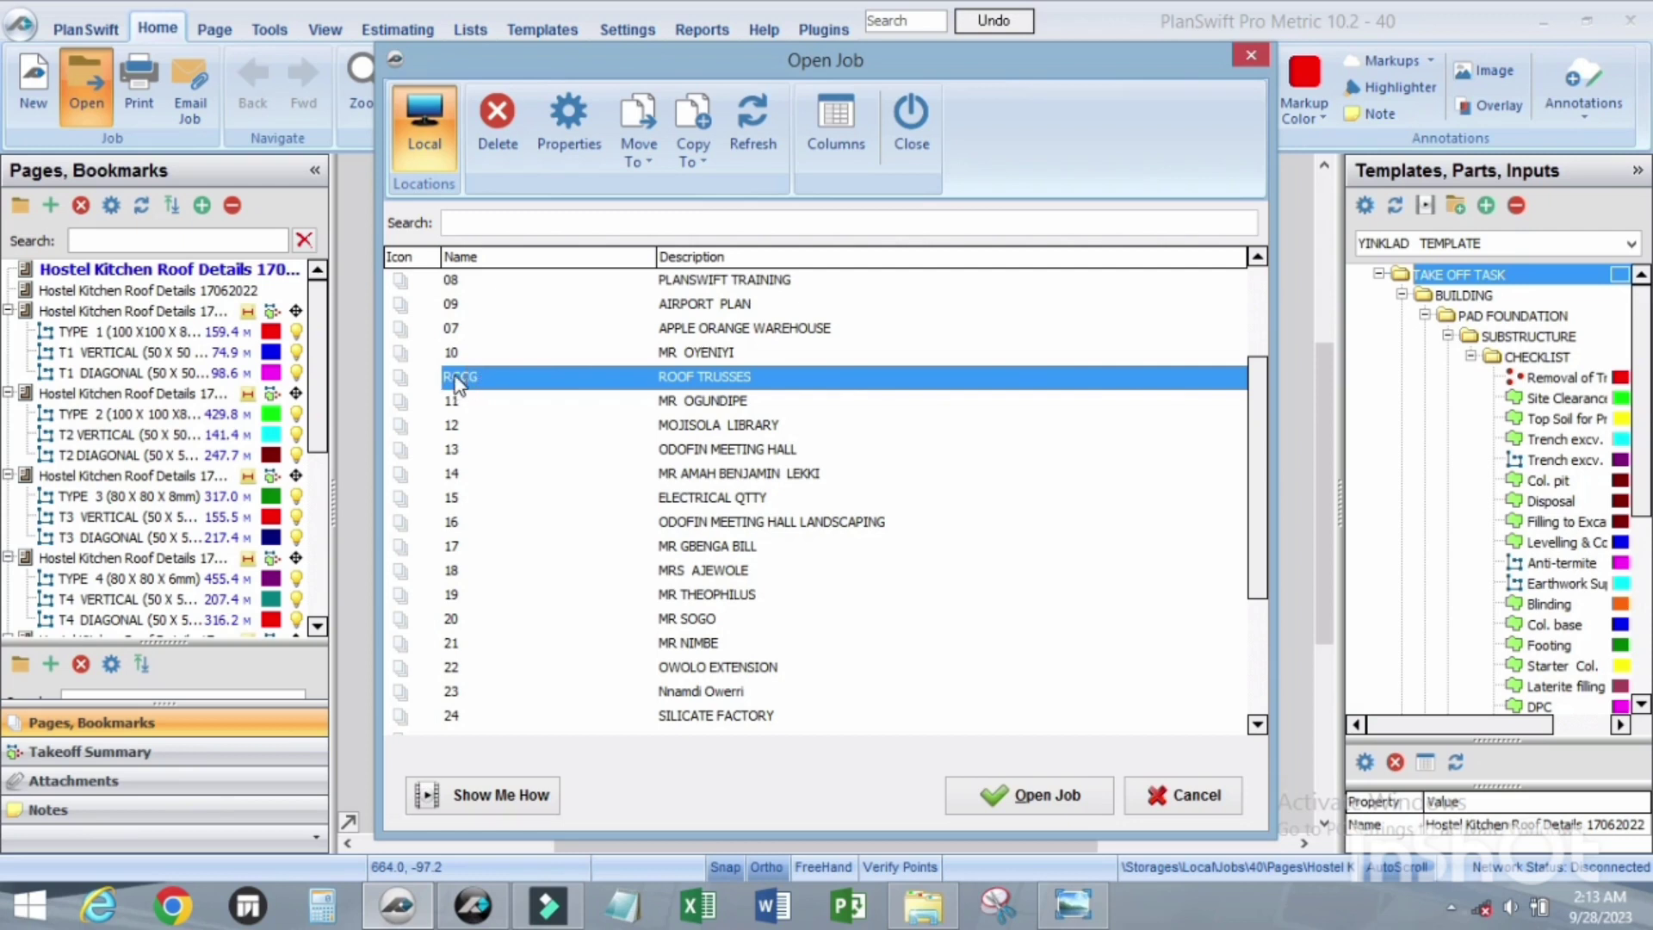
{"action": "scroll", "coordinate": [473, 476], "scroll_direction": "down", "scroll_amount": 3}
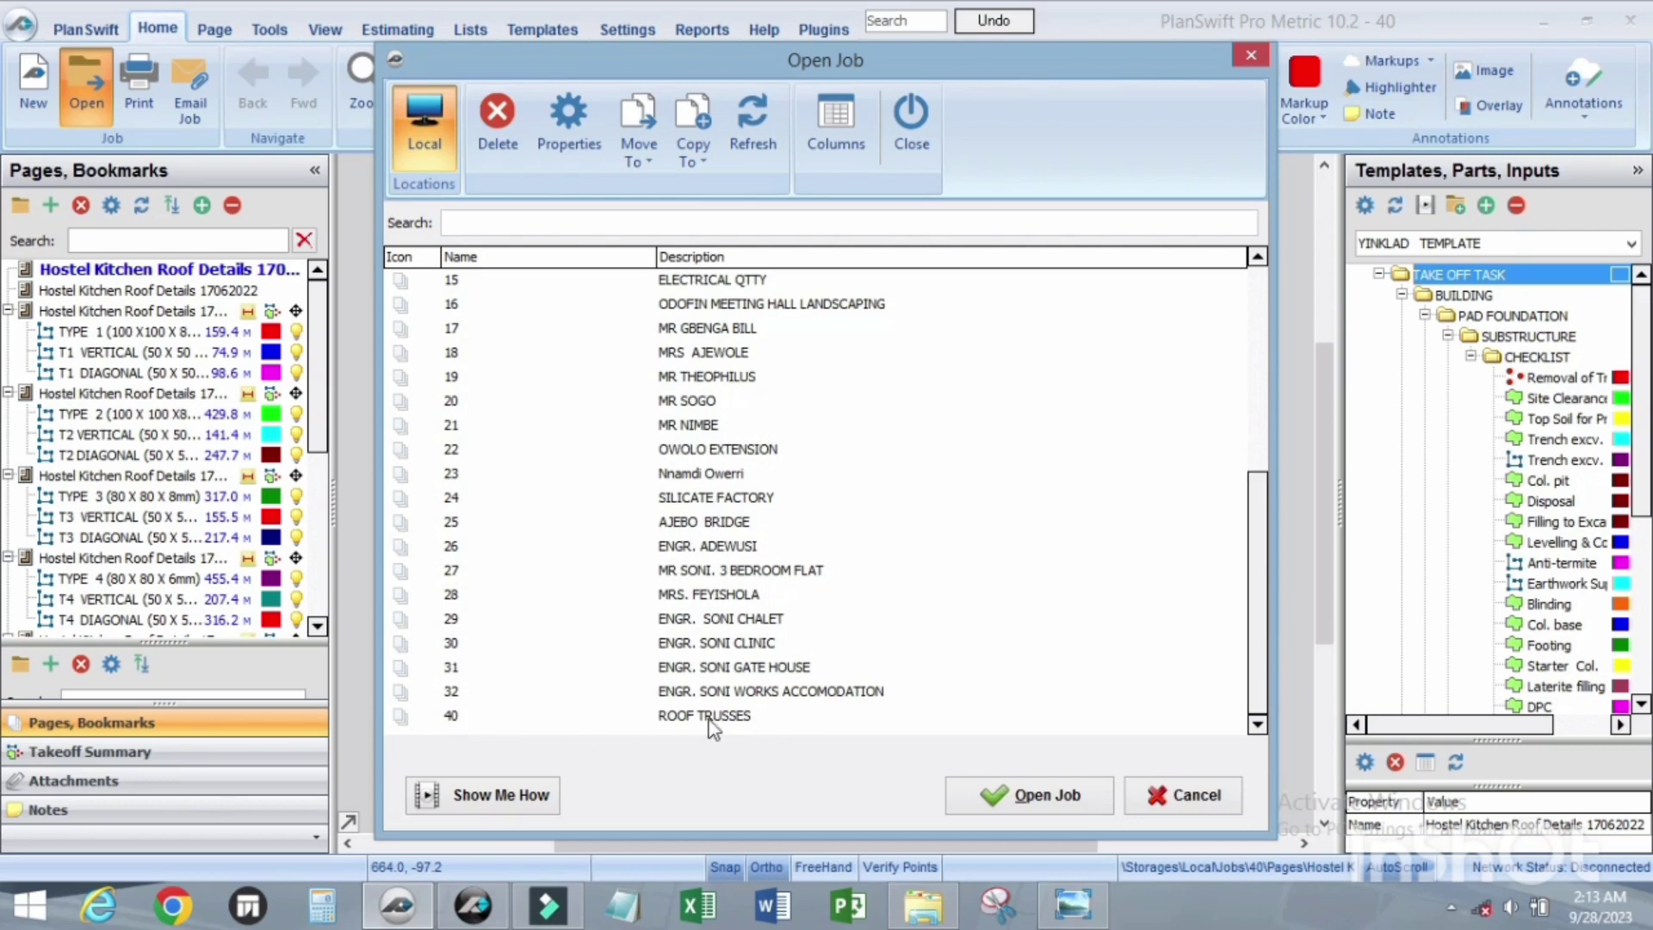
{"action": "scroll", "coordinate": [714, 728], "scroll_direction": "up", "scroll_amount": 3}
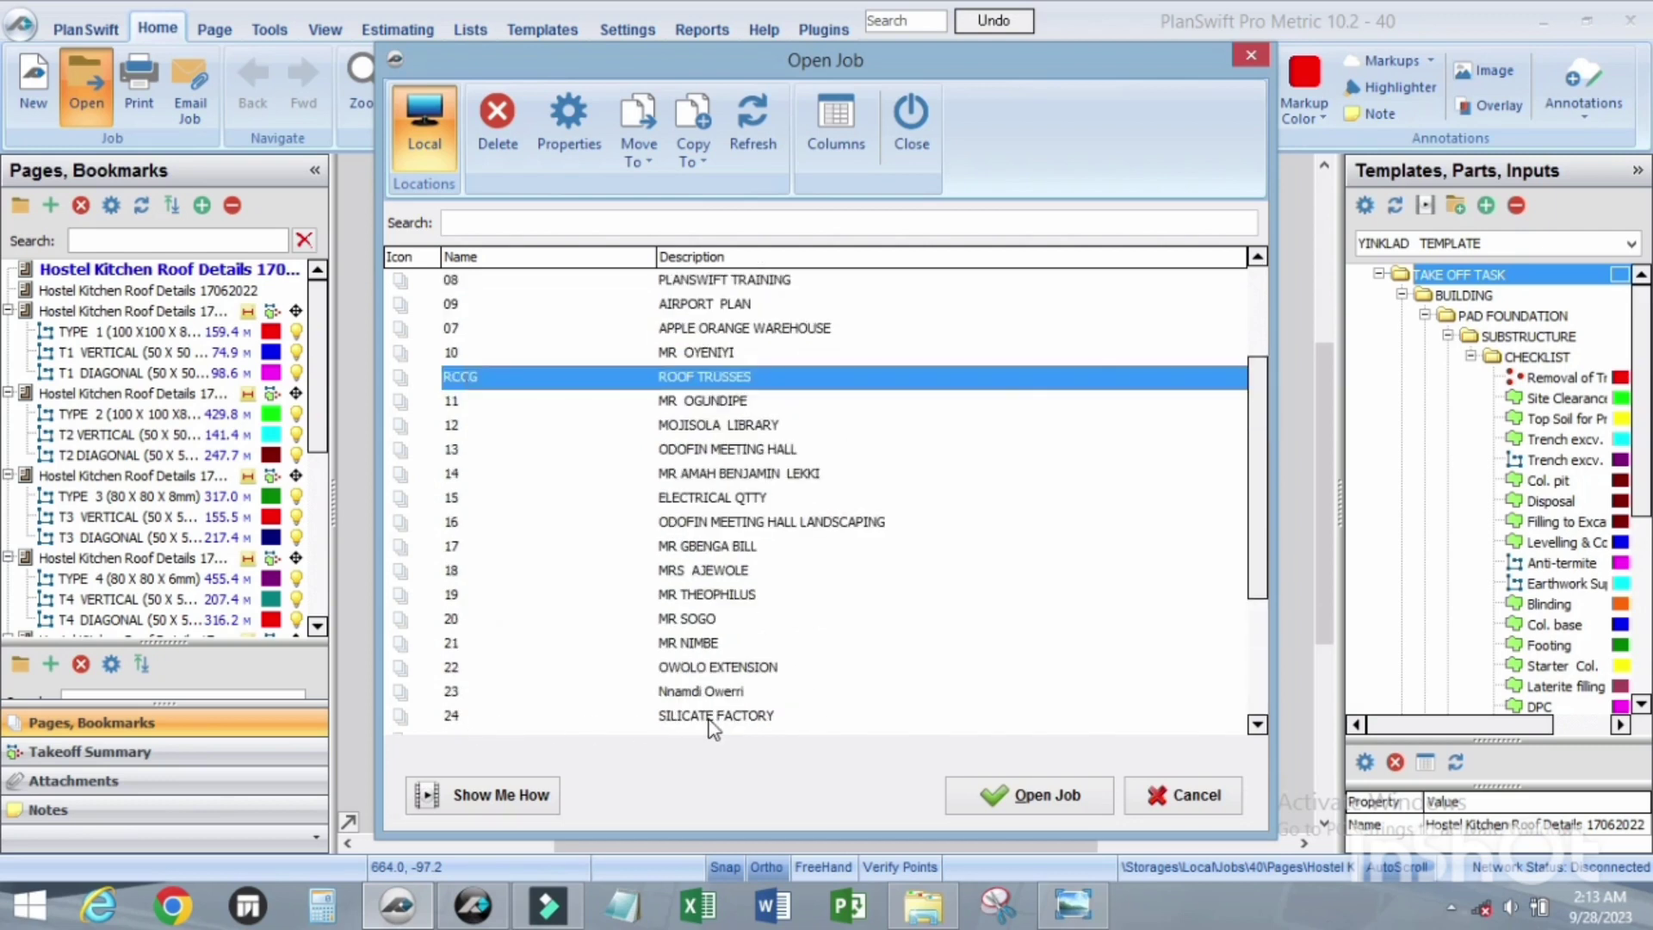